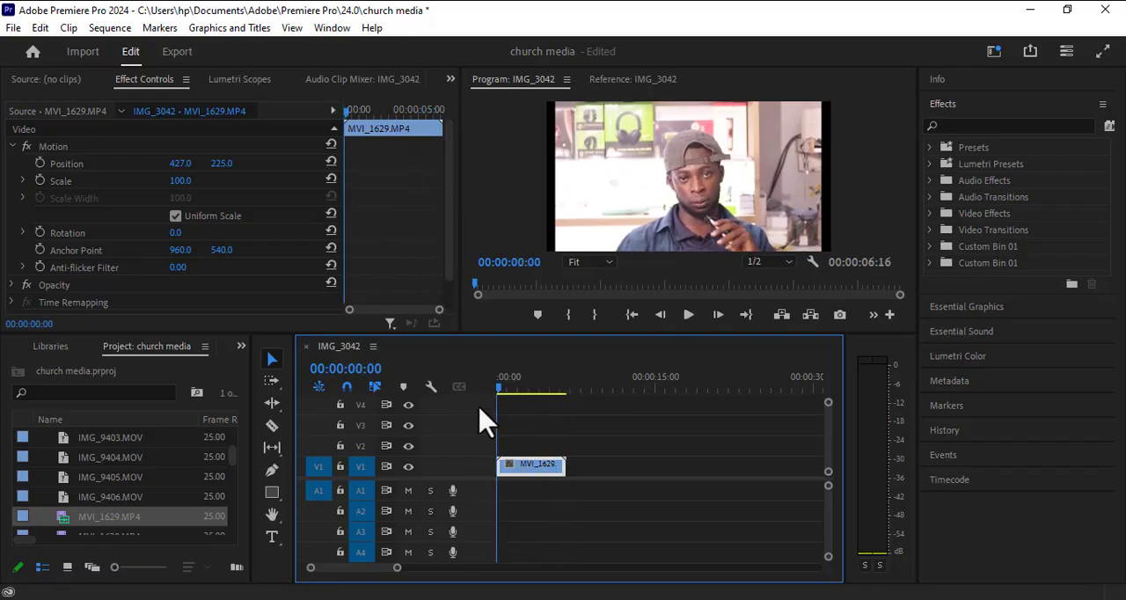
left_click(950, 123)
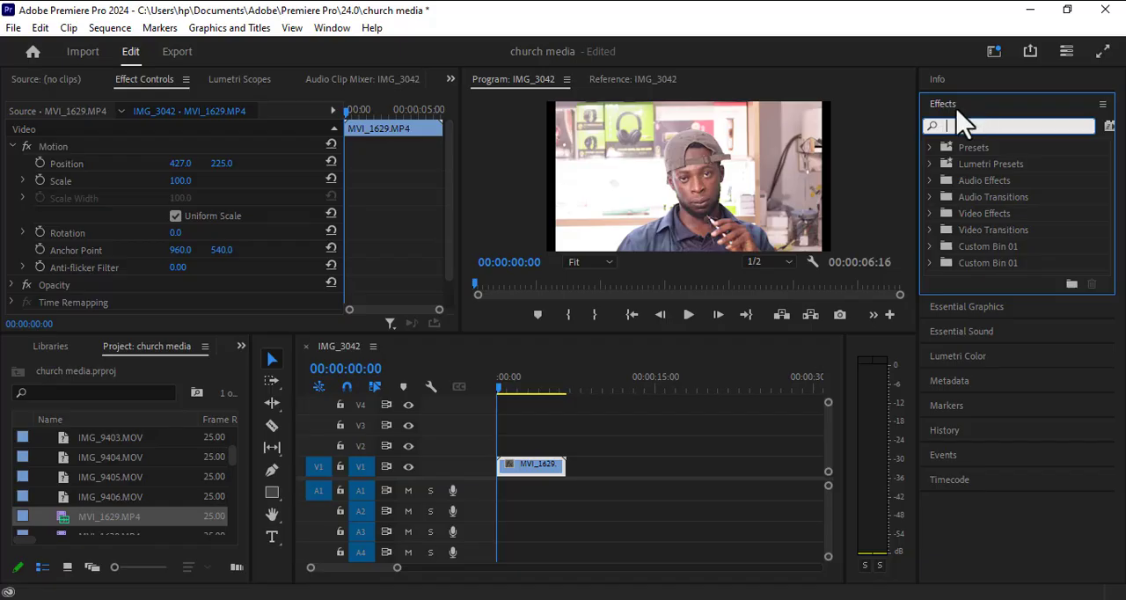
left_click(339, 27)
mouse_move(435, 21)
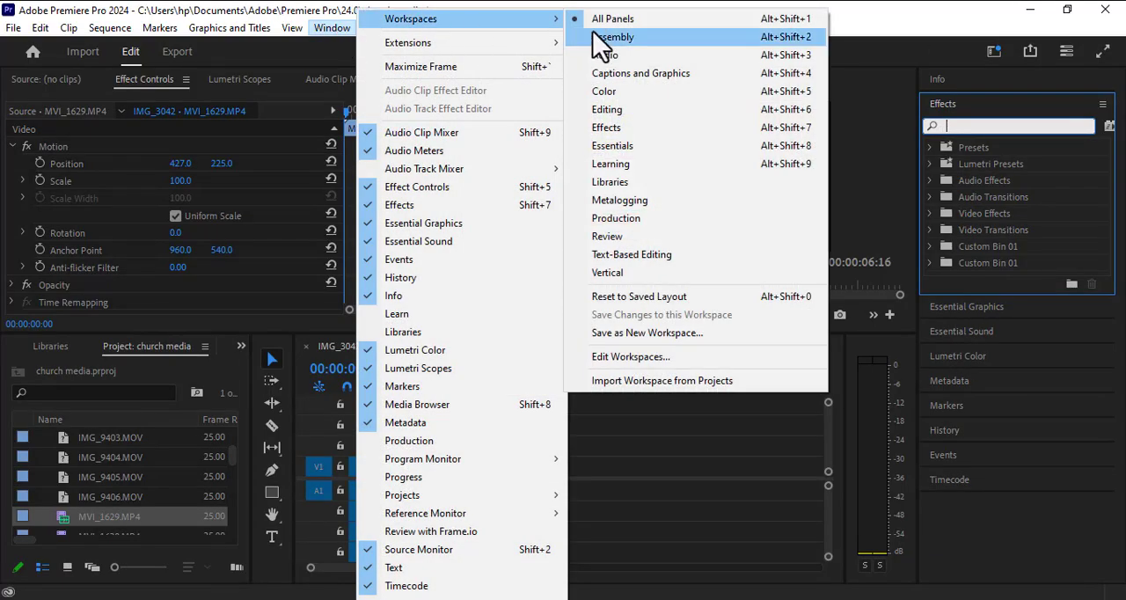
left_click(910, 66)
left_click(940, 80)
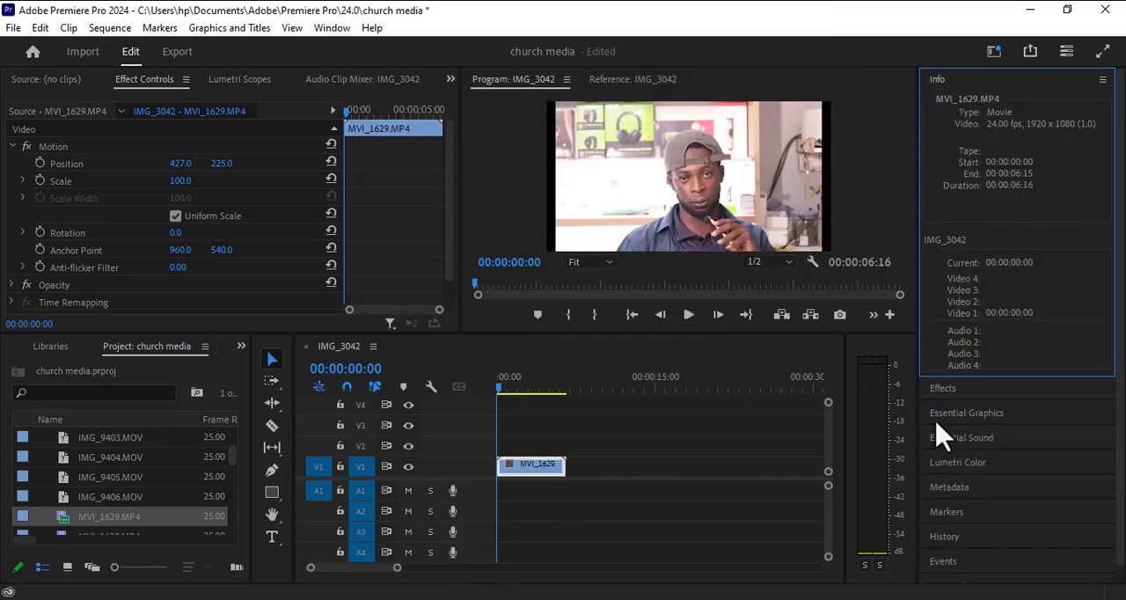
scroll(952, 470, "down", 1)
left_click(946, 368)
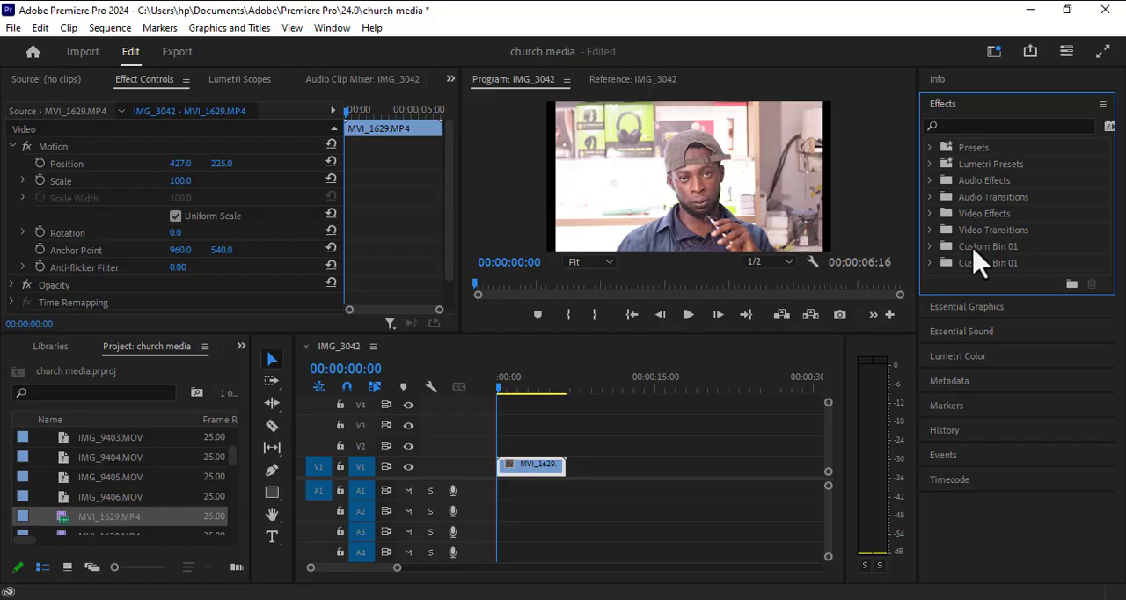
Step: Search the effects for "gau" and apply Gaussian Blur to the MVI_1629.MP4 clip on V1
left_click(954, 124)
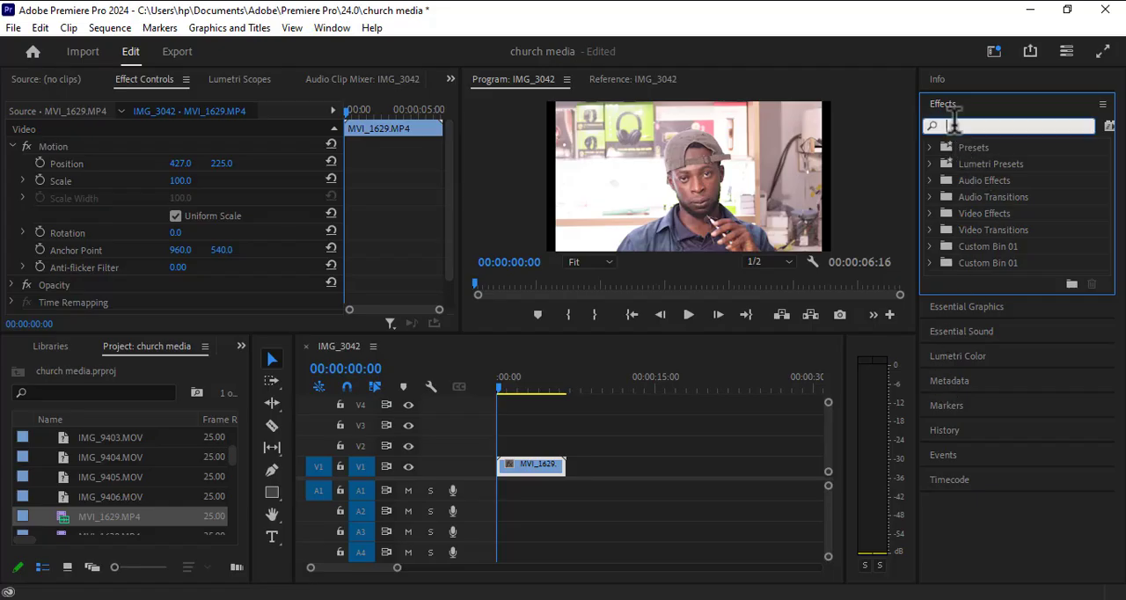
type("gau")
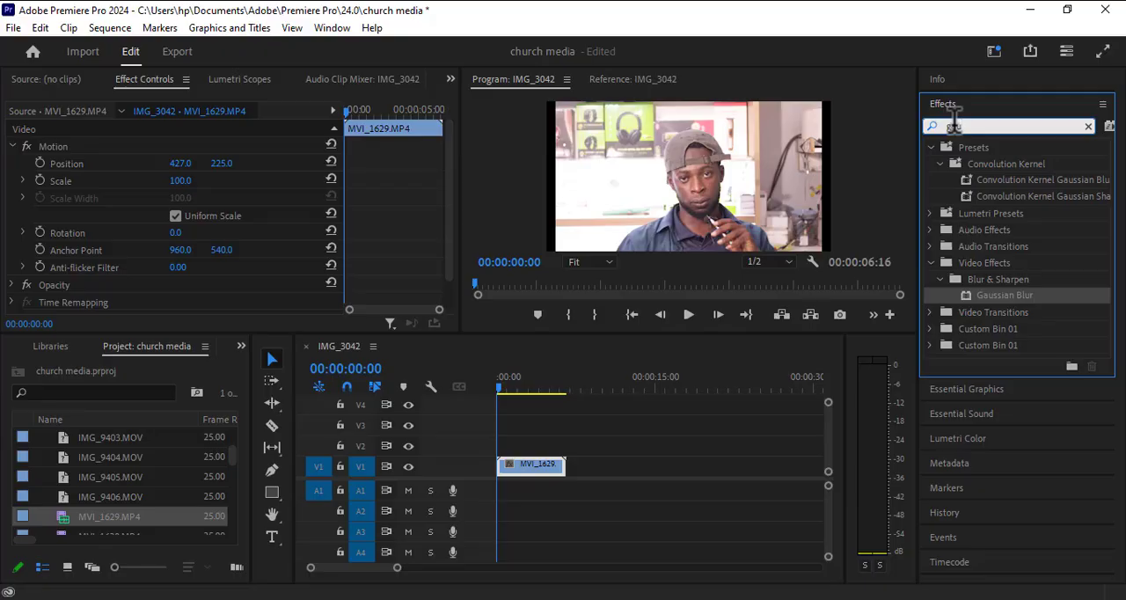
left_click(1008, 305)
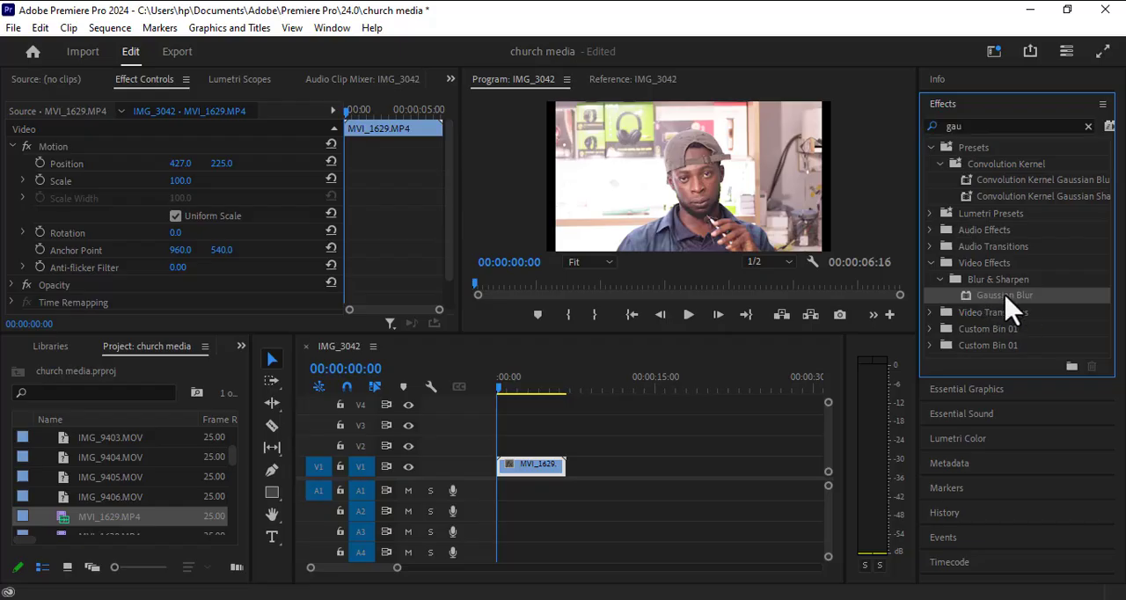
left_click_drag(1012, 308, 529, 467)
Step: Add an ellipse mask to the Gaussian Blur effect and fit it closely around the man's face
scroll(113, 264, "down", 7)
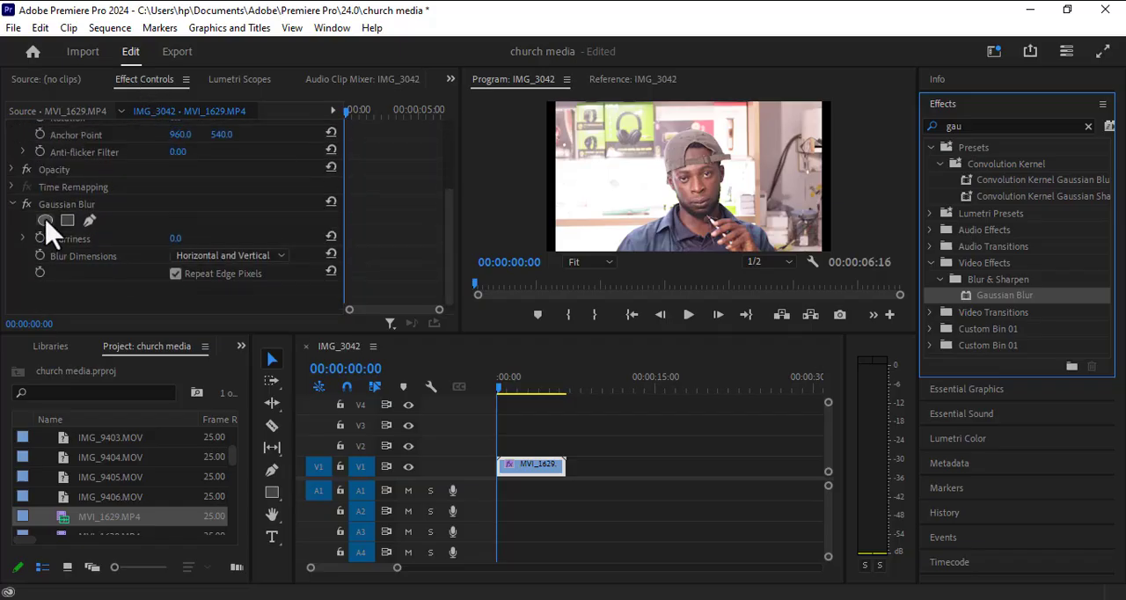
left_click(46, 221)
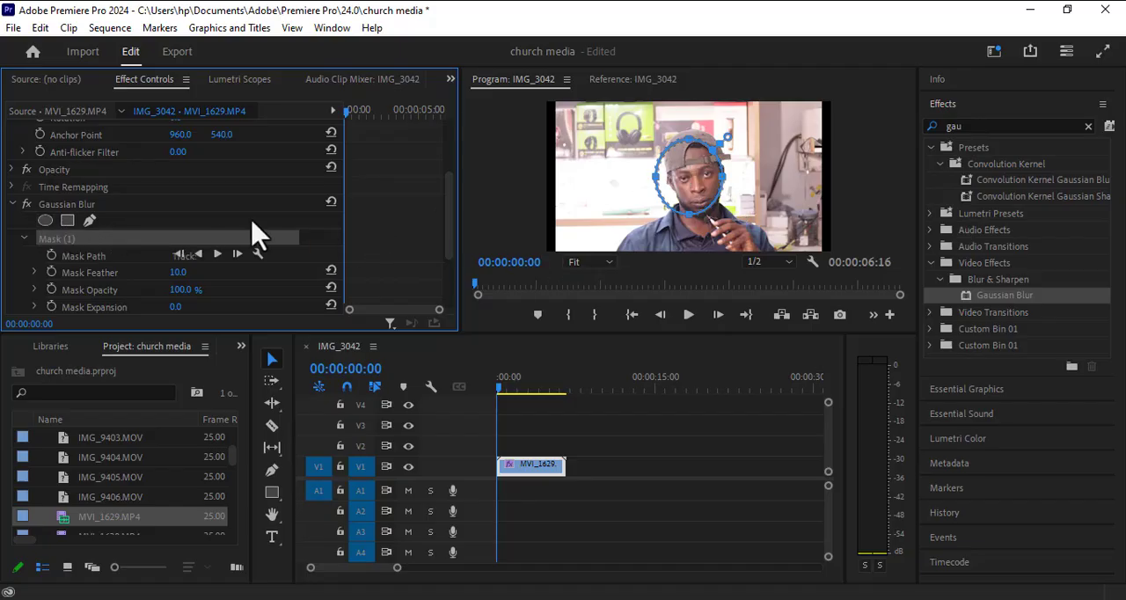
left_click_drag(676, 176, 682, 176)
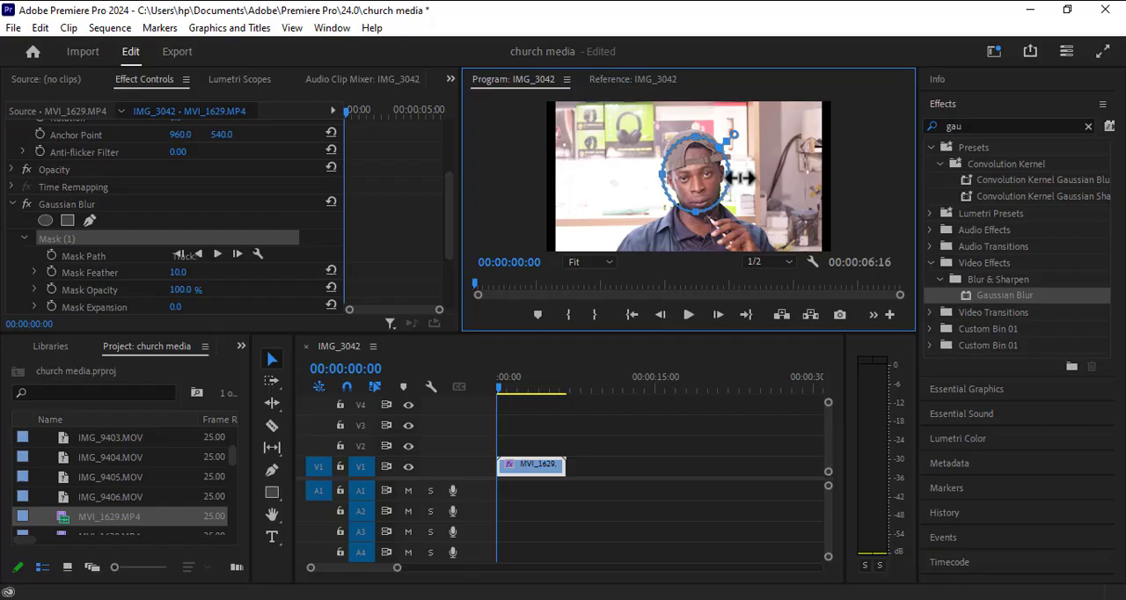
left_click_drag(739, 178, 725, 179)
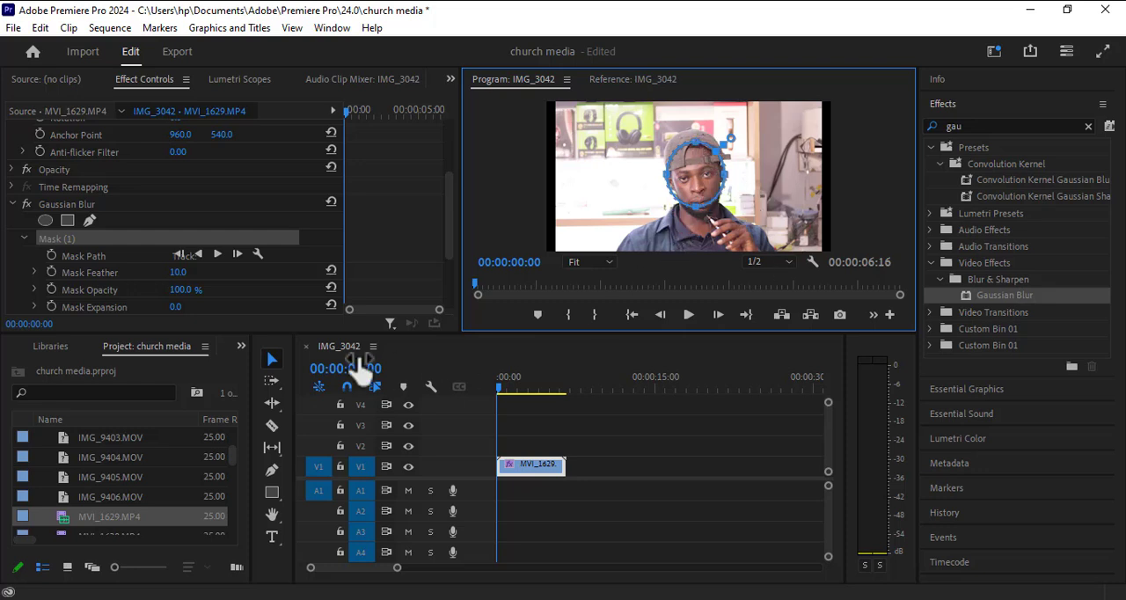
Step: Switch the mask tracker's Preview option off and back on
left_click(258, 253)
left_click(299, 318)
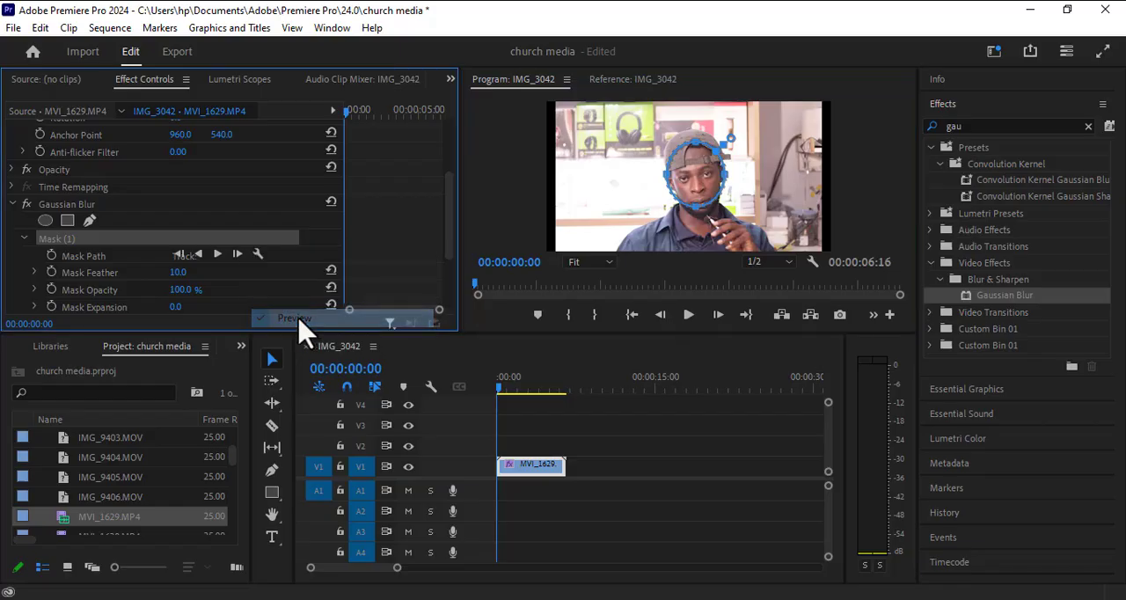
left_click(261, 254)
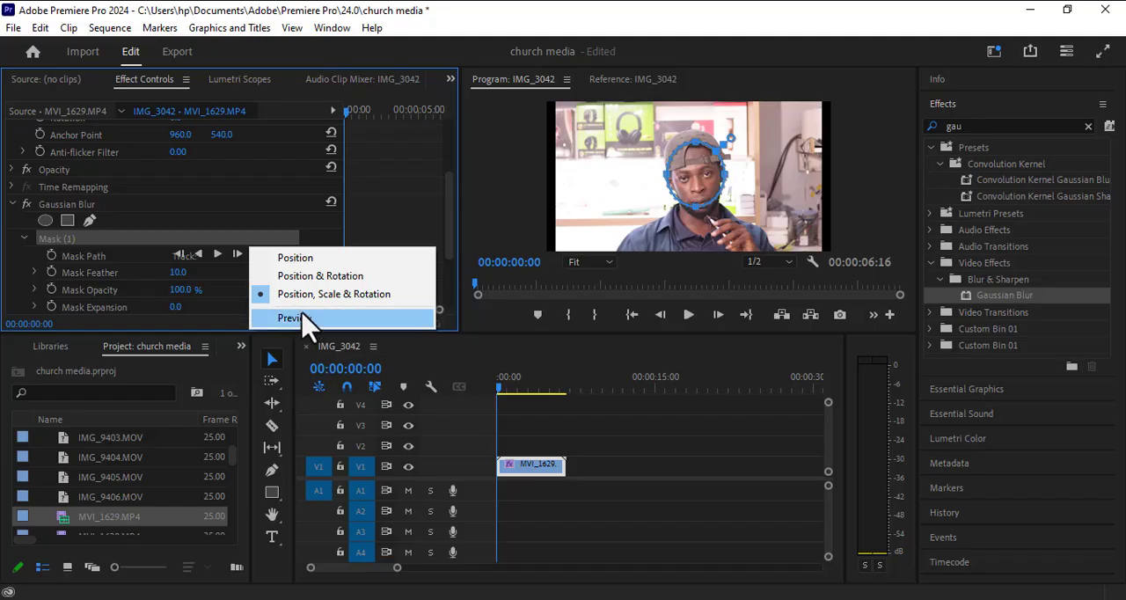
left_click(297, 319)
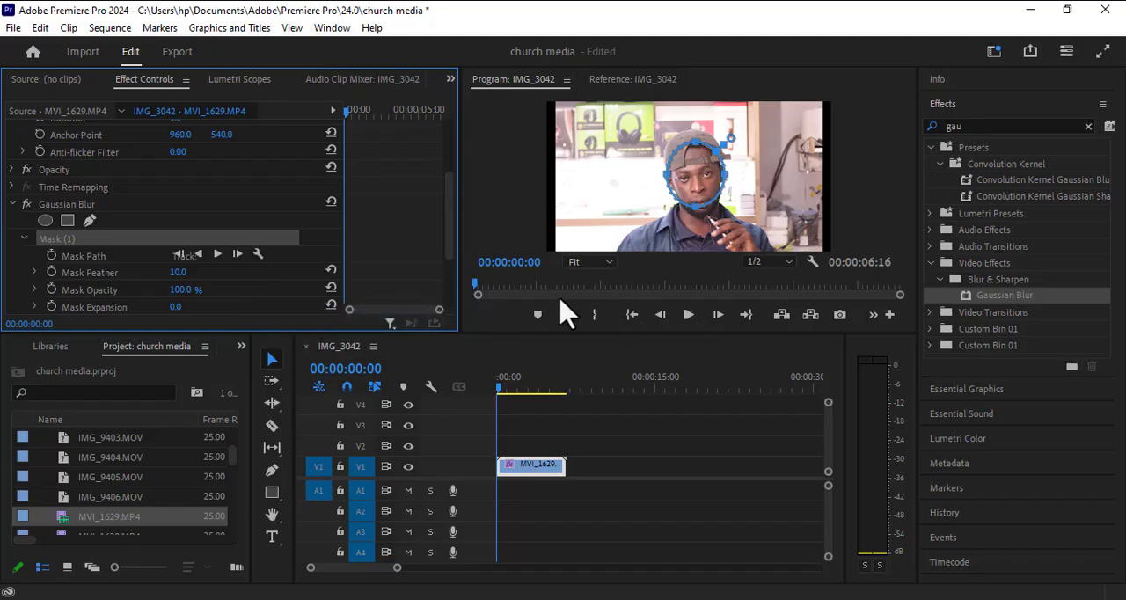
Step: Play the clip to review how the face moves, and return the playhead to the start
left_click(237, 254)
left_click(688, 315)
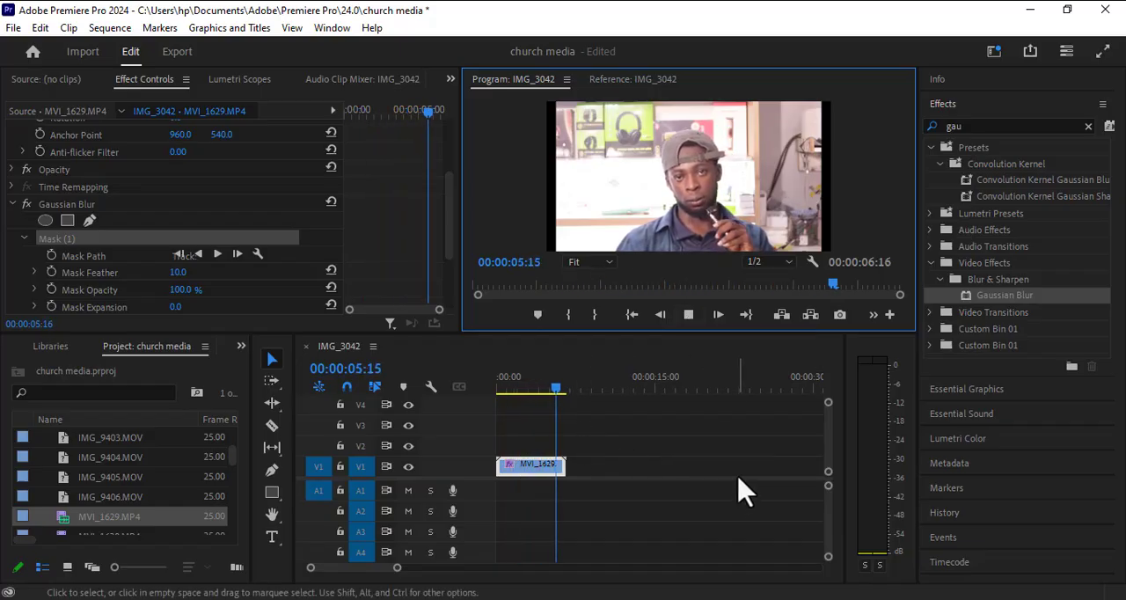
left_click_drag(573, 392, 432, 402)
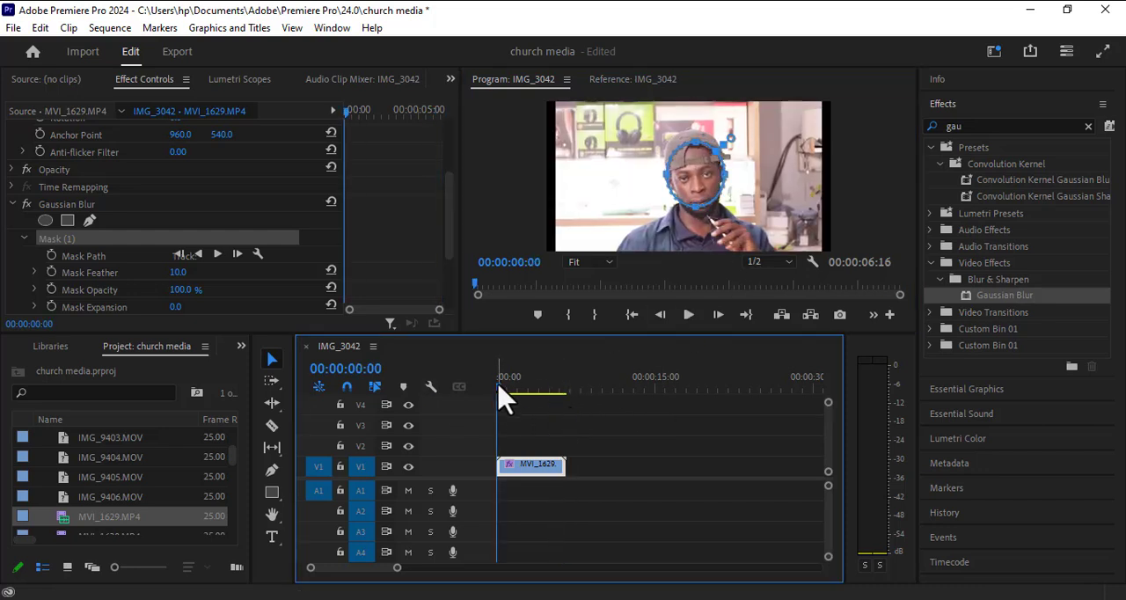
Step: Track the face mask forward through the whole clip, starting at 00:00:00:00
left_click_drag(499, 390, 465, 406)
left_click(217, 254)
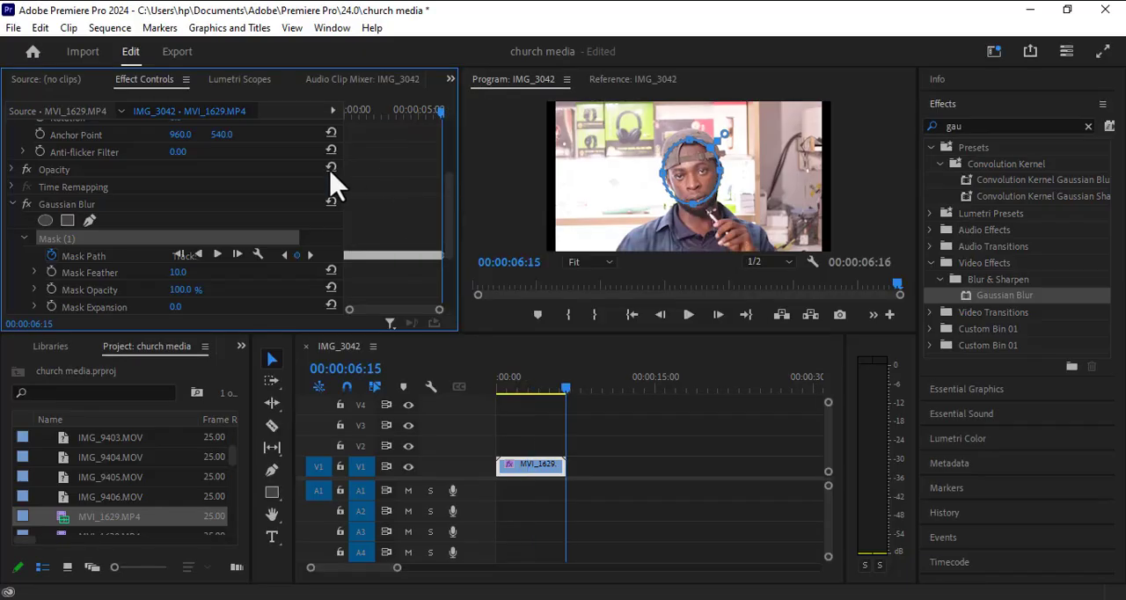
Step: Scrub through the clip to check how the tracked mask follows the face, and return to the start
mouse_move(563, 384)
left_mouse_down()
mouse_move(503, 390)
mouse_move(556, 396)
left_mouse_up()
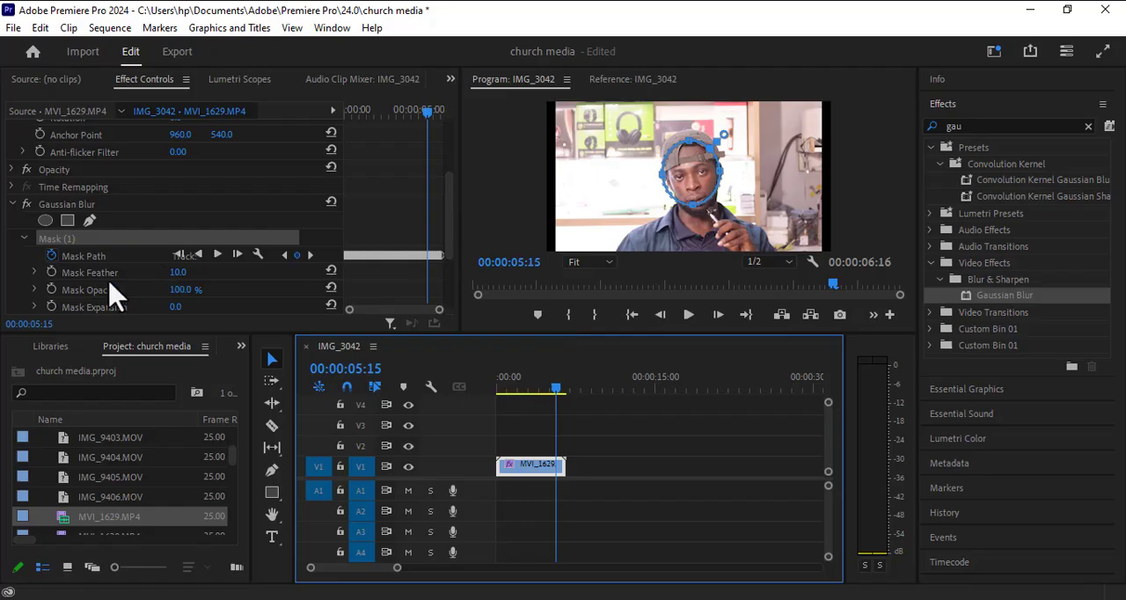
scroll(110, 293, "down", 3)
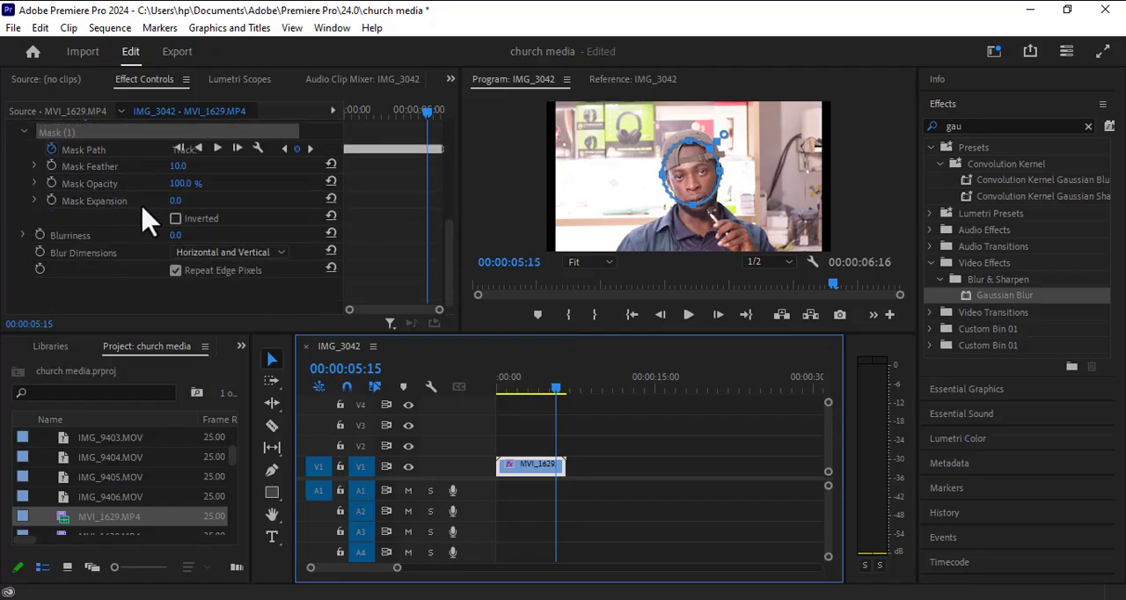
scroll(145, 227, "up", 2)
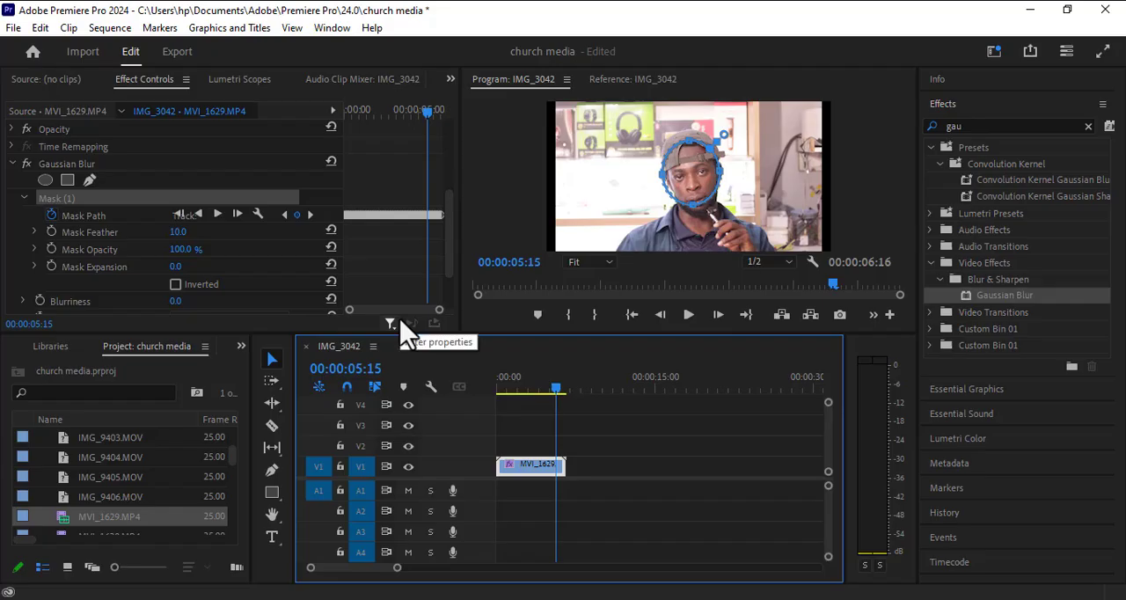
left_click_drag(554, 386, 510, 391)
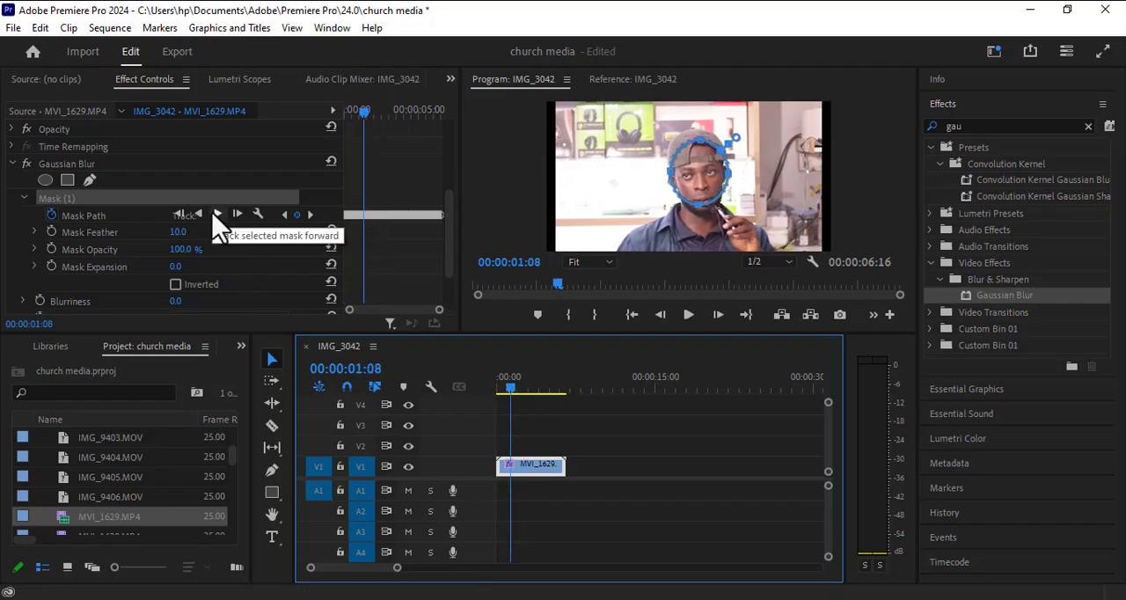
left_click_drag(513, 402, 469, 413)
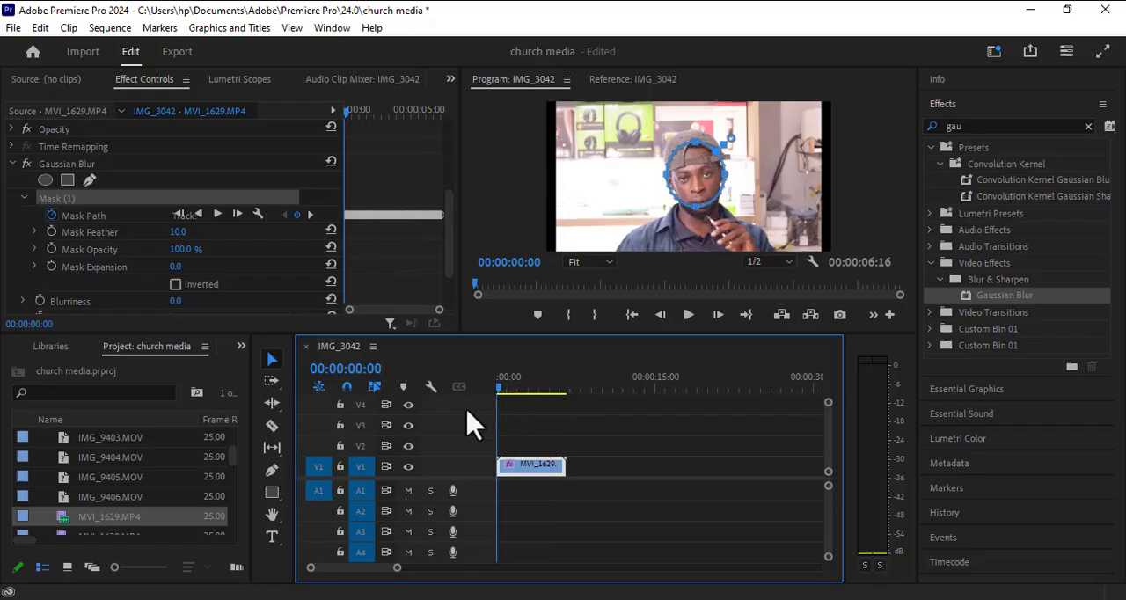
Step: Raise the Gaussian Blur's Blurriness to about 44 to obscure the masked face, and play the clip
scroll(127, 284, "down", 2)
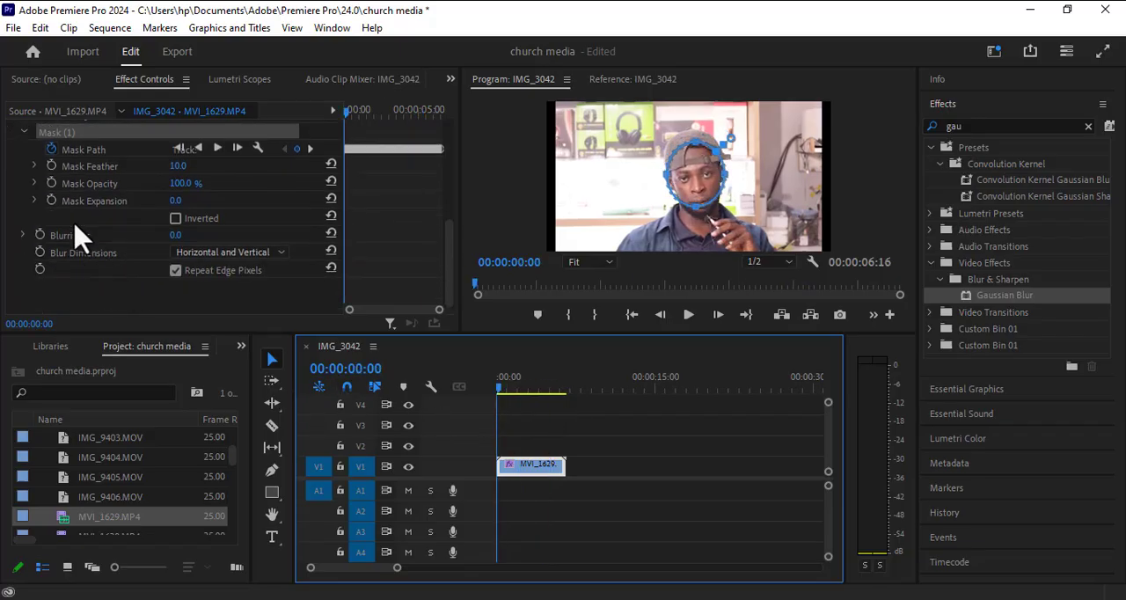
left_click(176, 235)
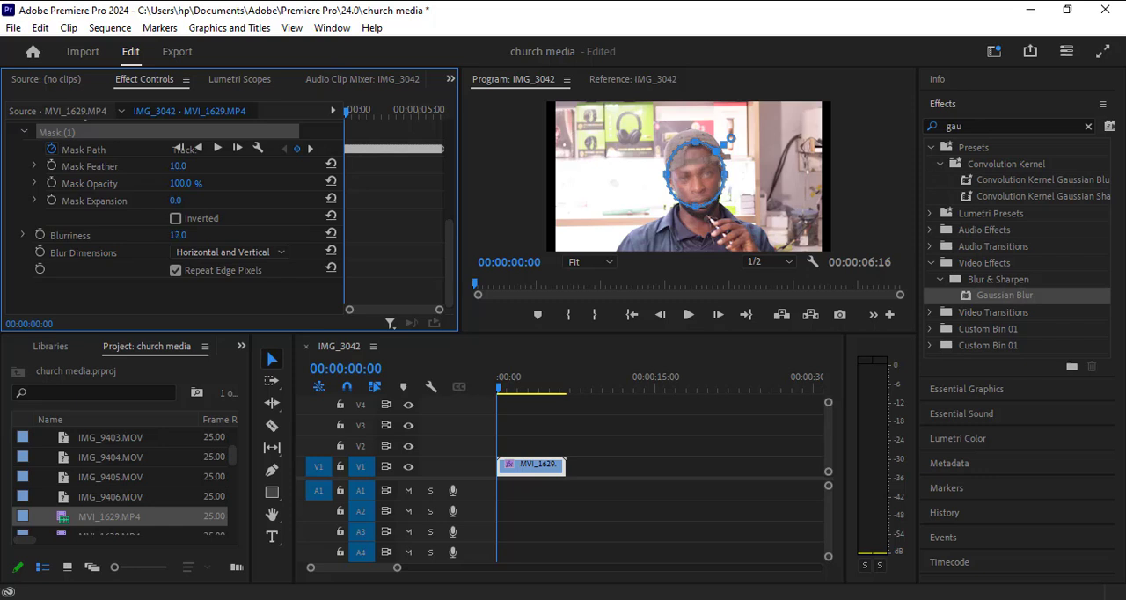
mouse_move(499, 396)
left_mouse_down()
mouse_move(569, 402)
mouse_move(512, 398)
mouse_move(507, 407)
mouse_move(548, 397)
mouse_move(483, 410)
mouse_move(546, 417)
mouse_move(493, 407)
left_mouse_up()
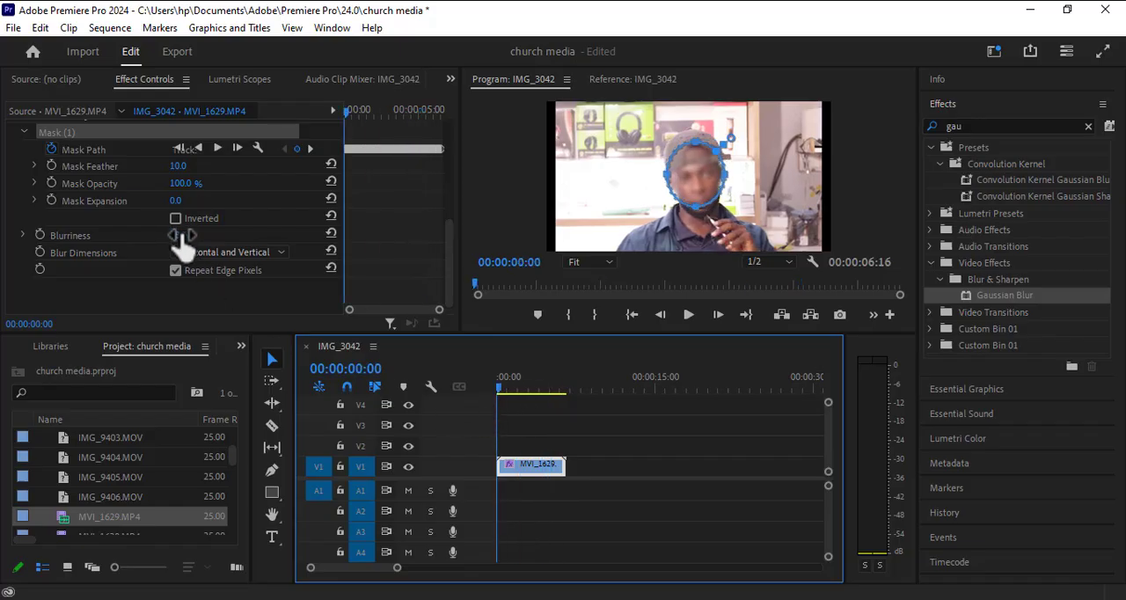
left_click_drag(182, 235, 202, 235)
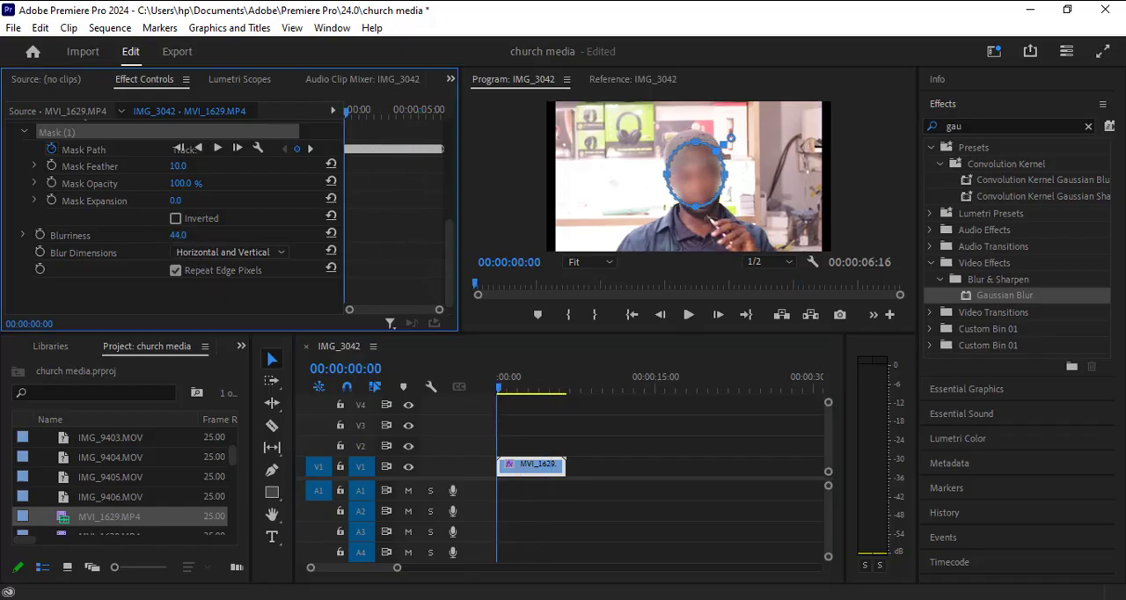
key("space")
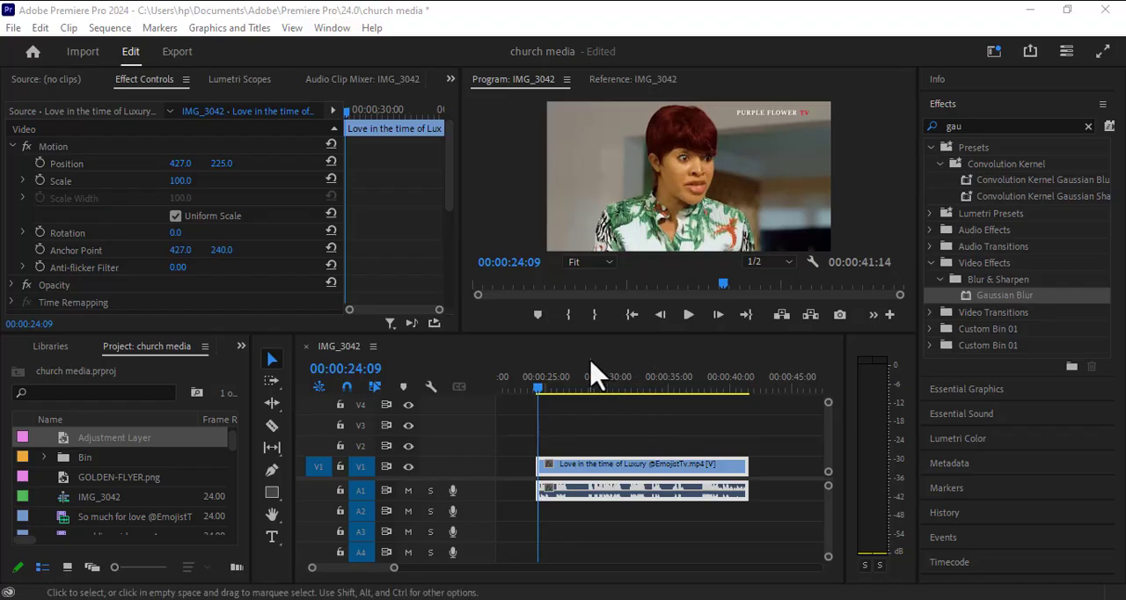
Step: Place the Adjustment Layer on V2 above the "Love in the time of Luxury" clip, spanning the clip's full length
left_click_drag(537, 380, 804, 470)
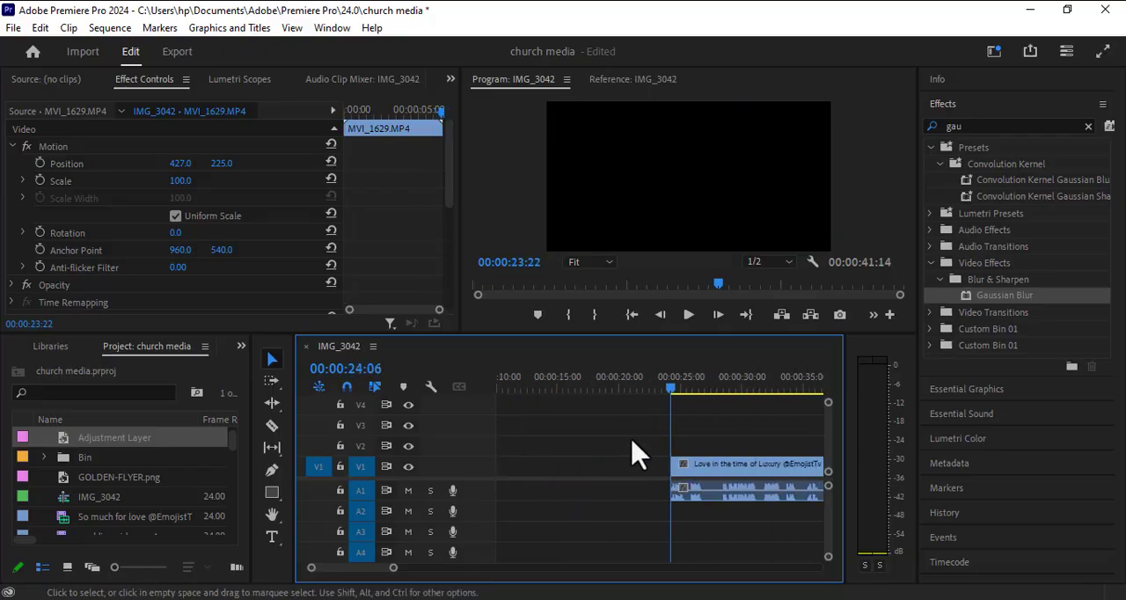
left_click(583, 493)
scroll(585, 497, "up", 1)
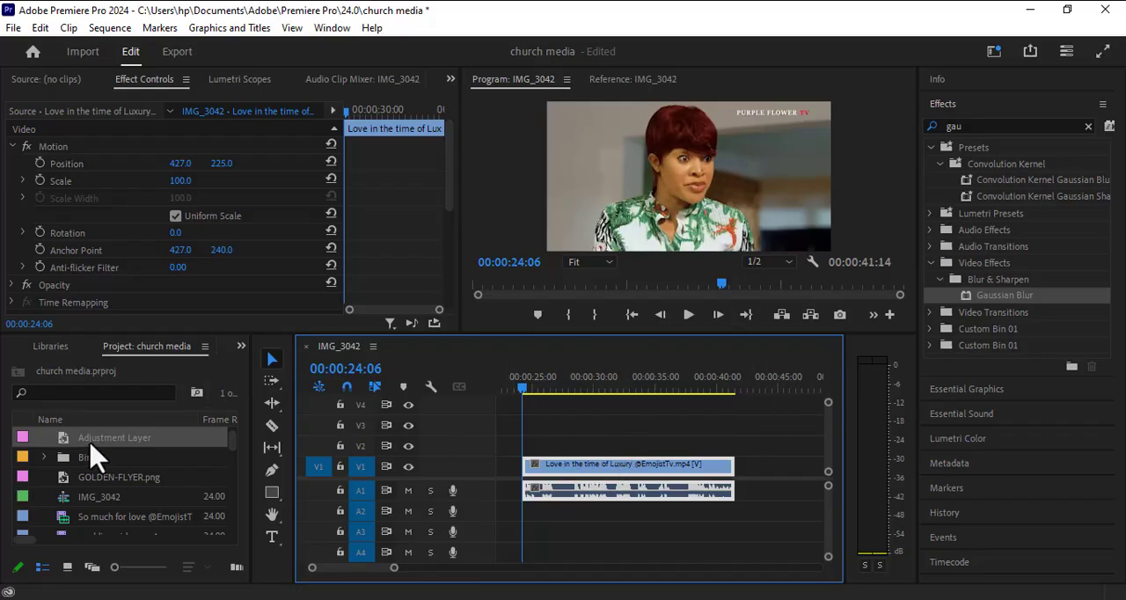
left_click_drag(90, 442, 737, 443)
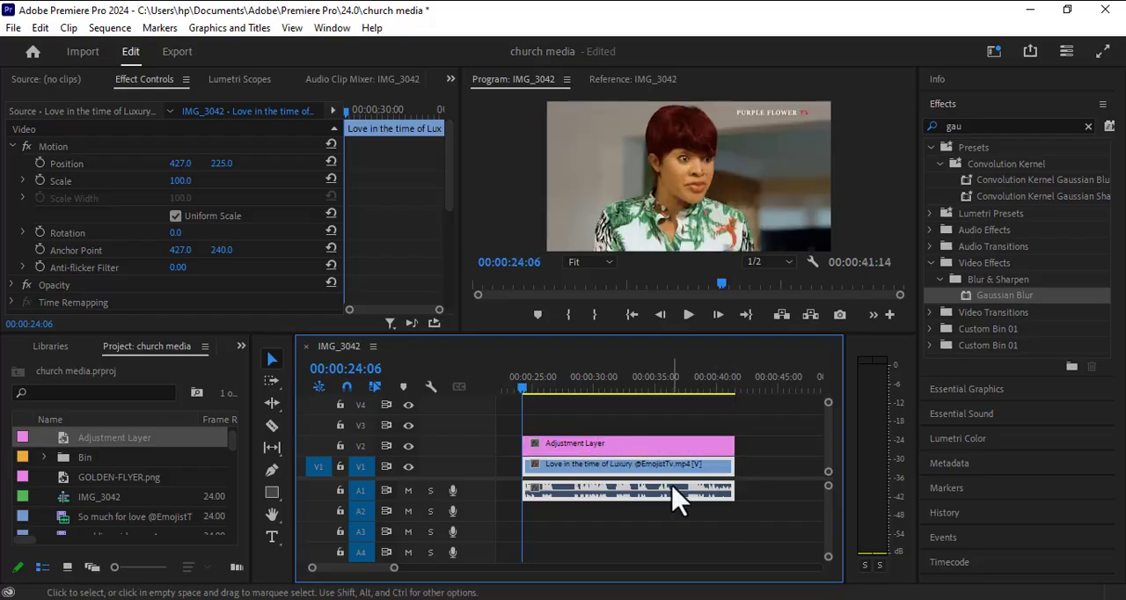
Step: Apply Gaussian Blur to the adjustment layer and position an ellipse mask over the woman's face
left_click_drag(1005, 295, 605, 445)
scroll(145, 288, "down", 3)
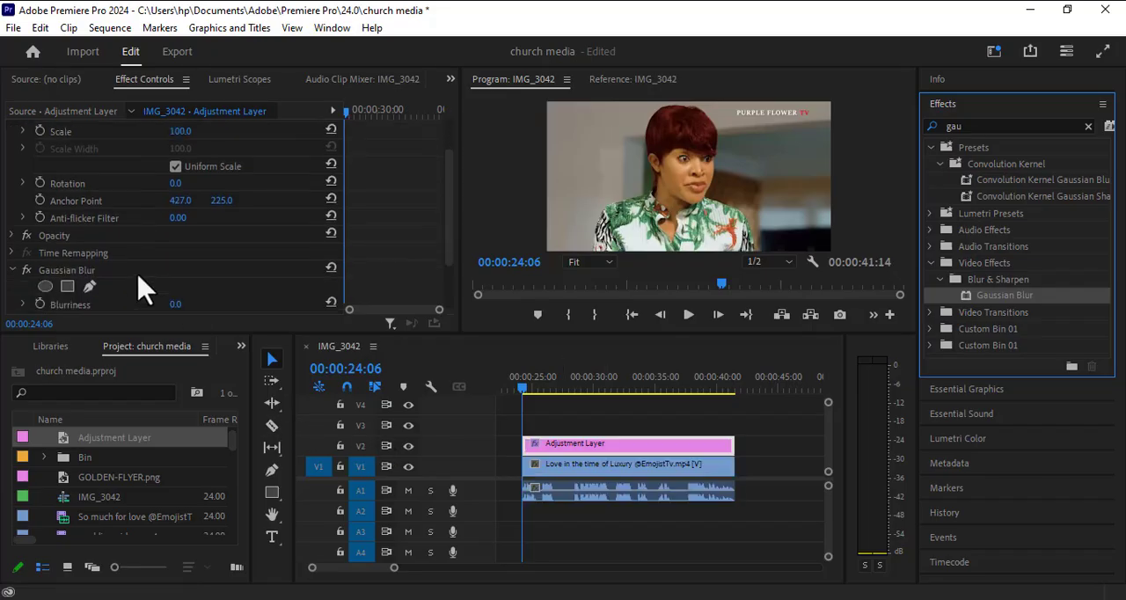
left_click(45, 237)
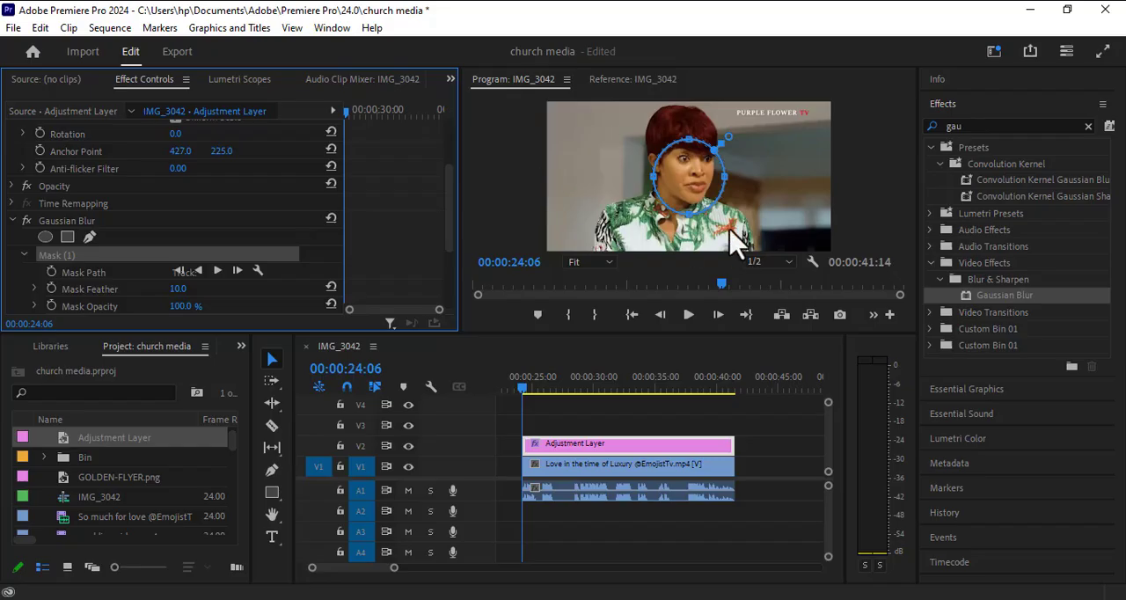
left_click_drag(699, 179, 695, 171)
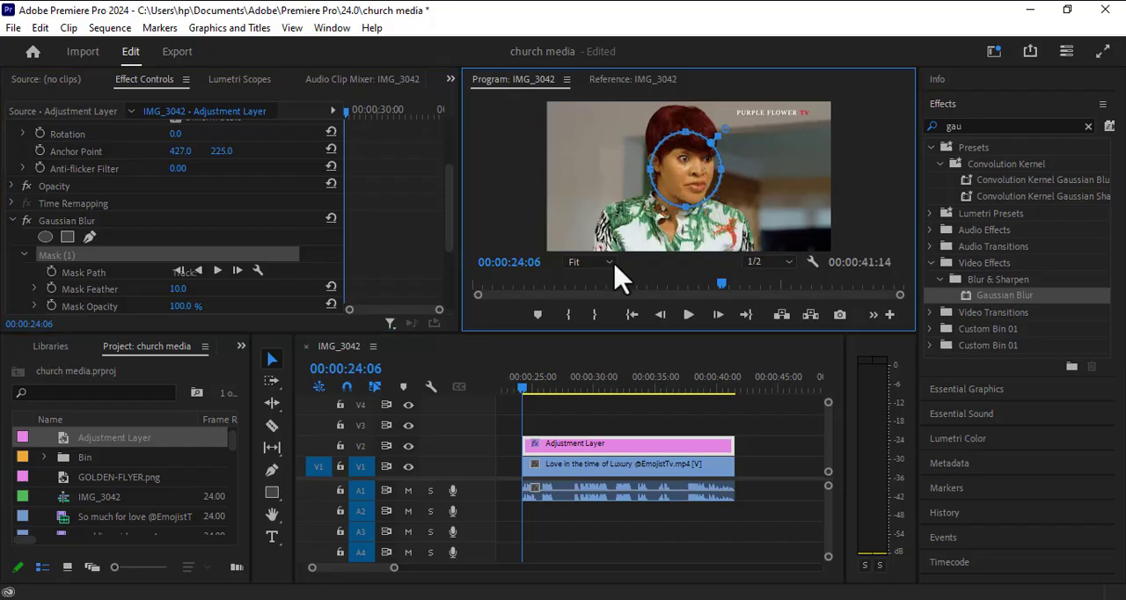
Step: Track the ellipse mask forward on the adjustment layer from 00:00:24:06 through the end of the clip
left_click(238, 270)
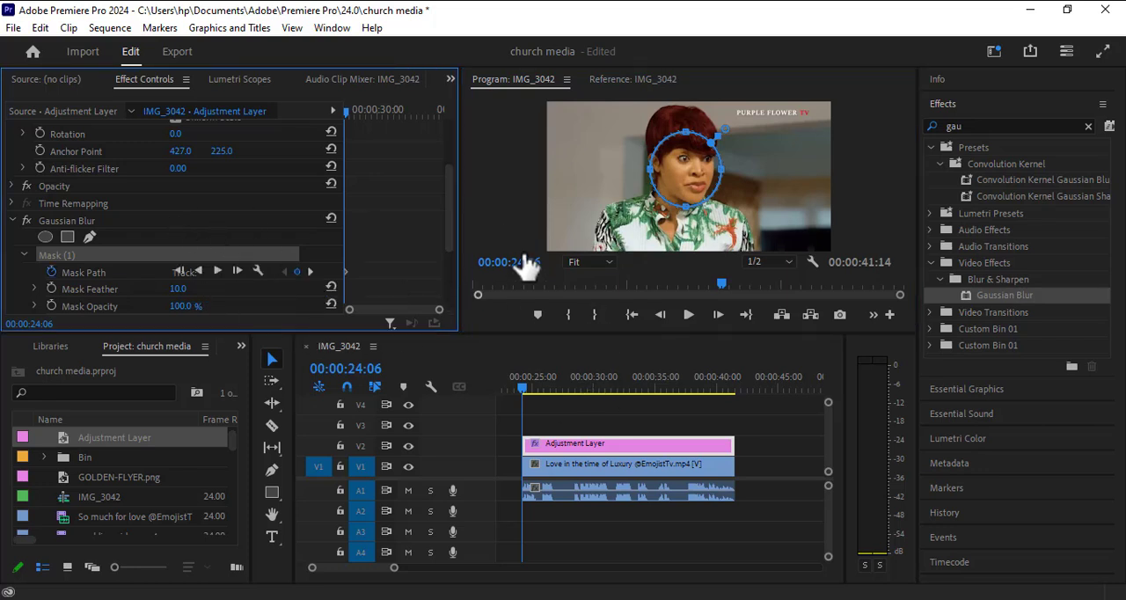
left_click(692, 316)
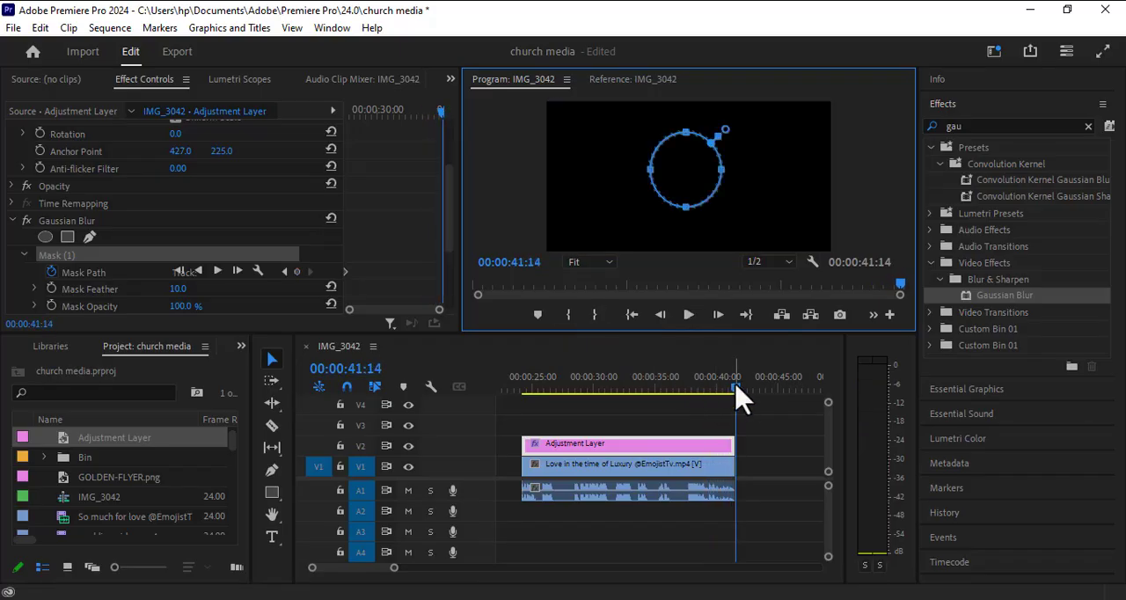
left_click_drag(737, 396, 525, 399)
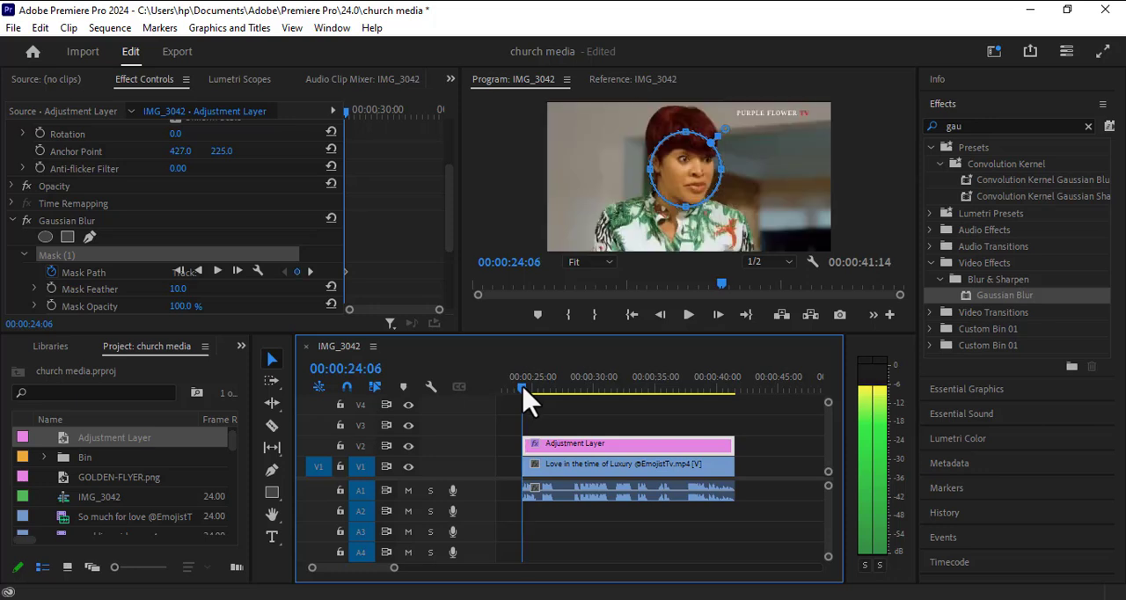
left_click(218, 271)
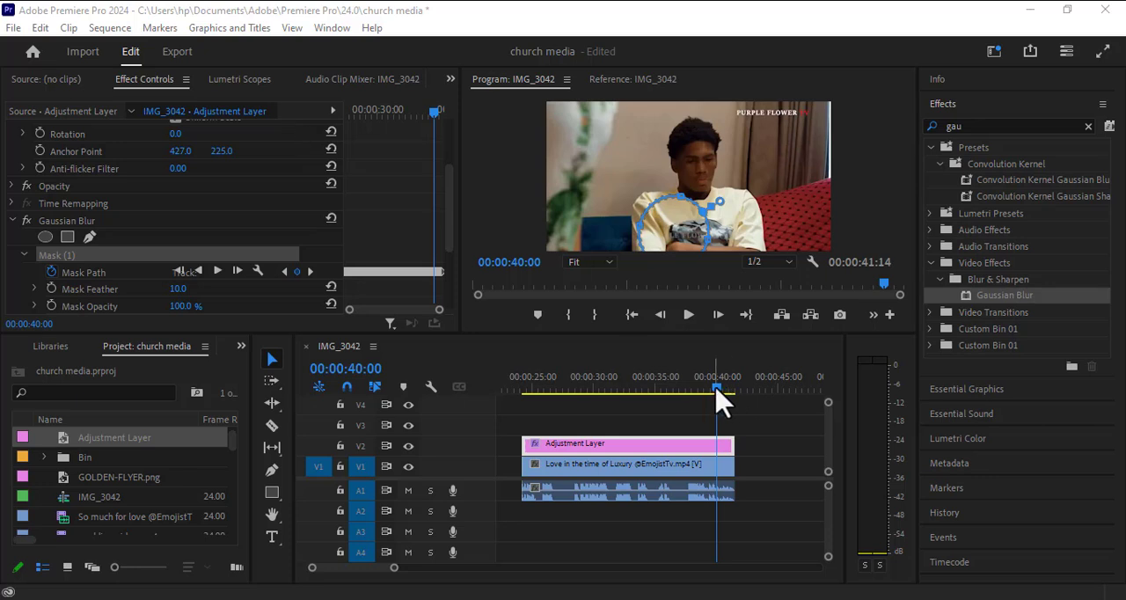
Step: Set the Blurriness of the adjustment layer's Gaussian Blur to 83
left_click_drag(717, 398, 557, 416)
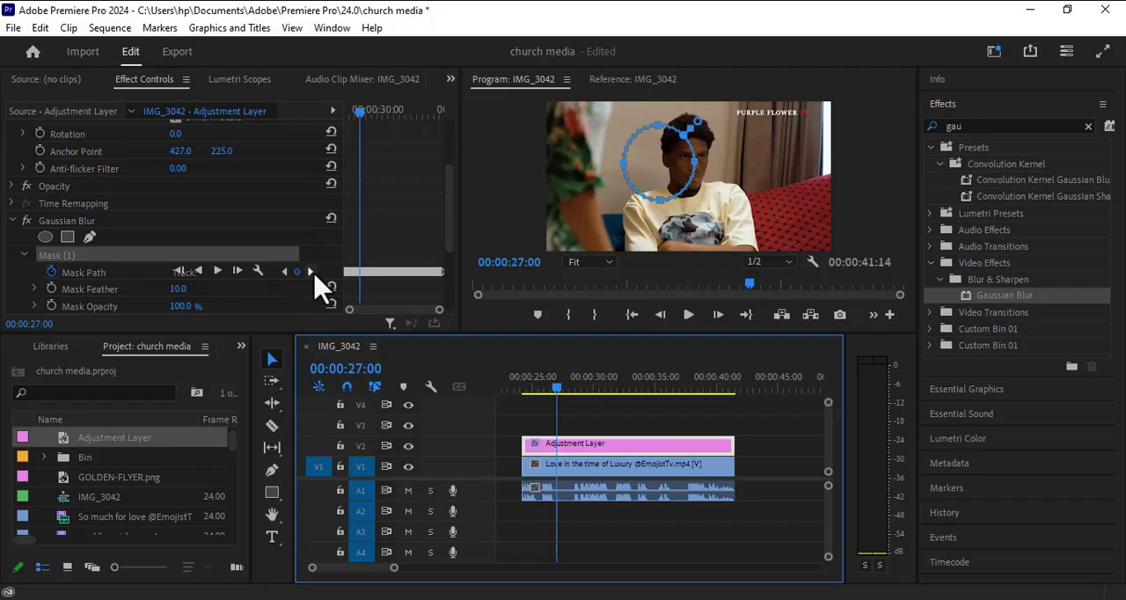
scroll(310, 281, "down", 3)
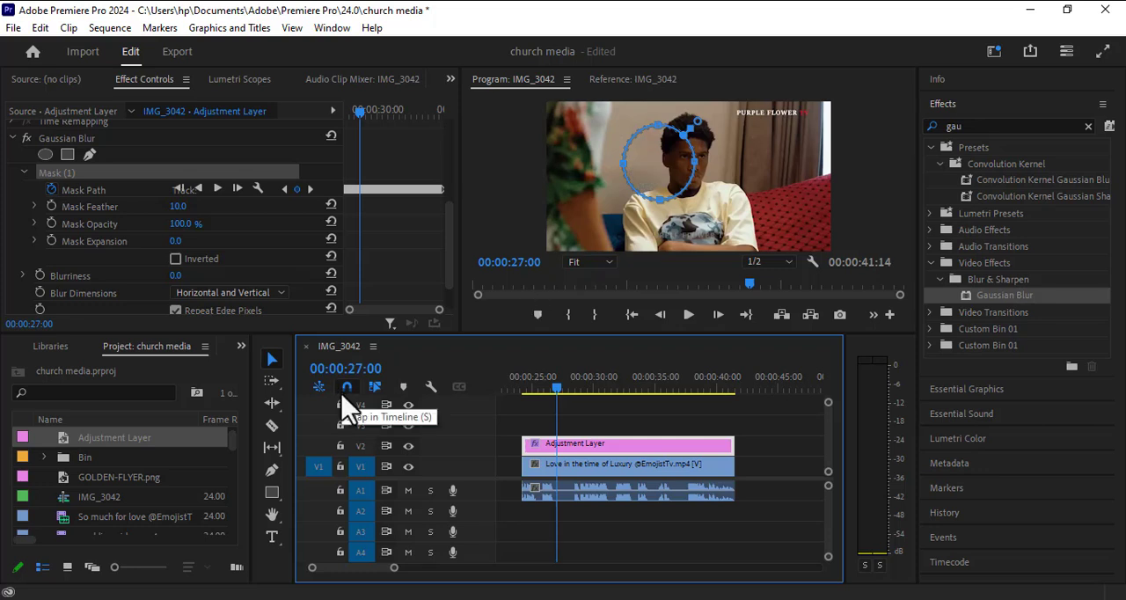
scroll(180, 290, "down", 2)
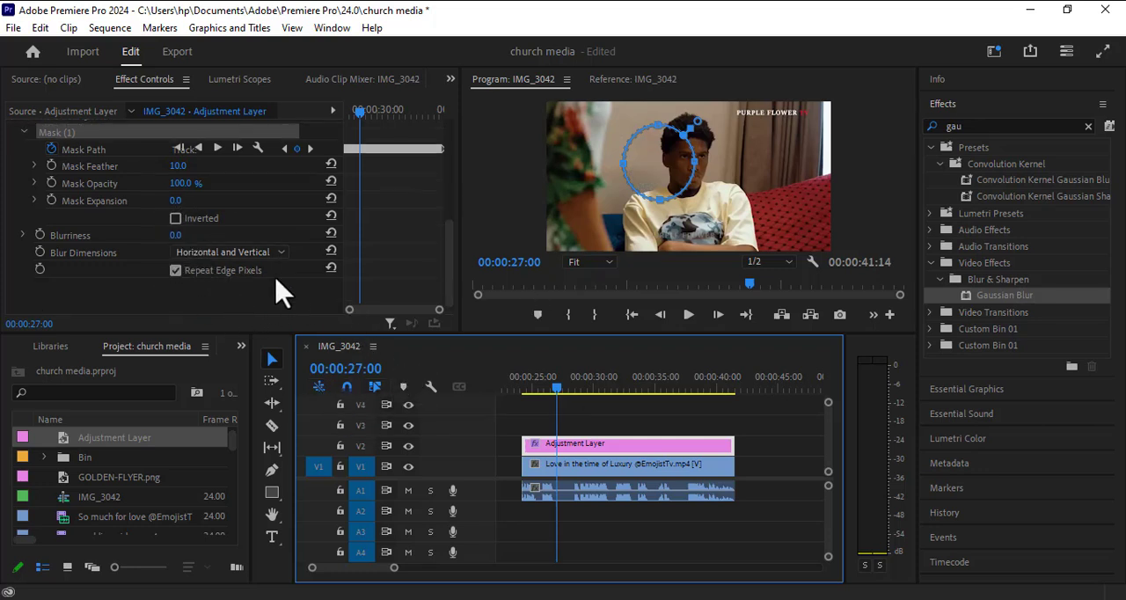
left_click(175, 236)
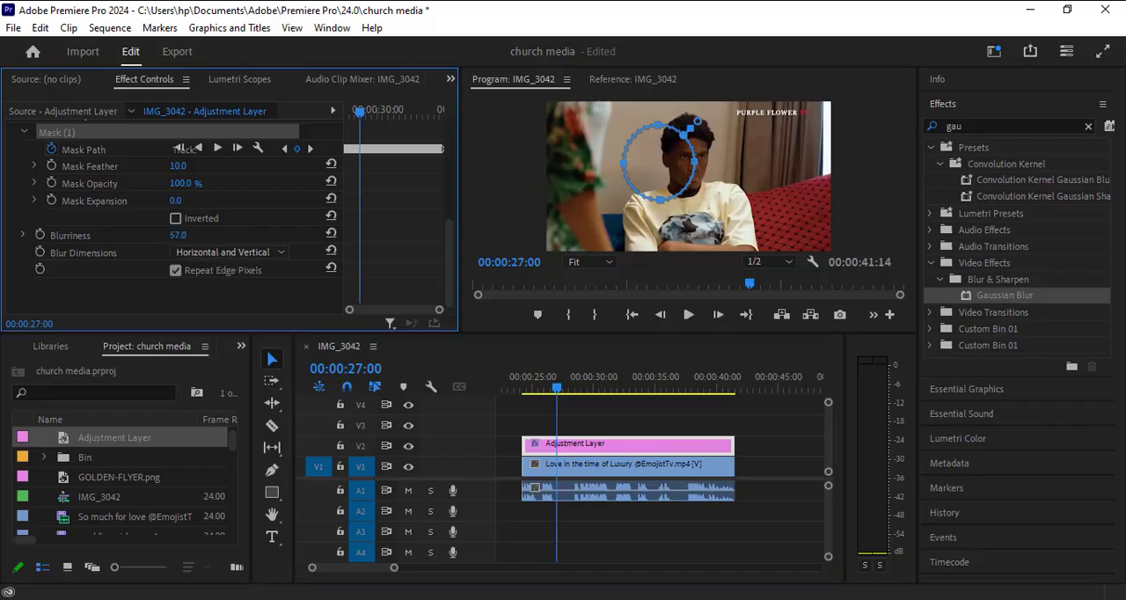
left_click_drag(175, 236, 198, 236)
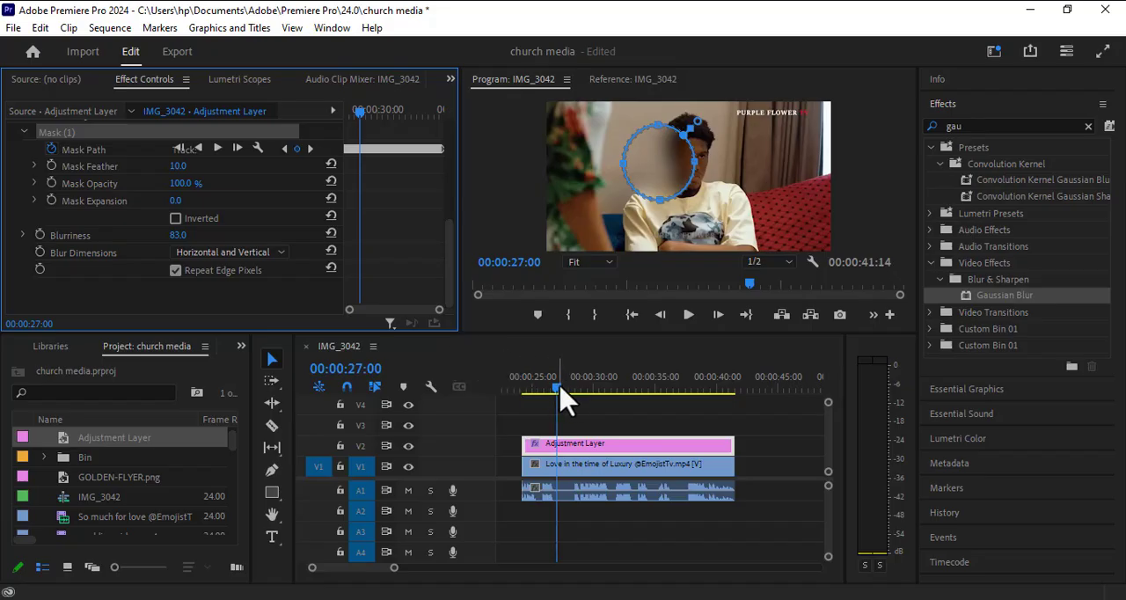
Step: Place a second Adjustment Layer on V3, starting at 00:00:28:08
left_click_drag(561, 385, 588, 412)
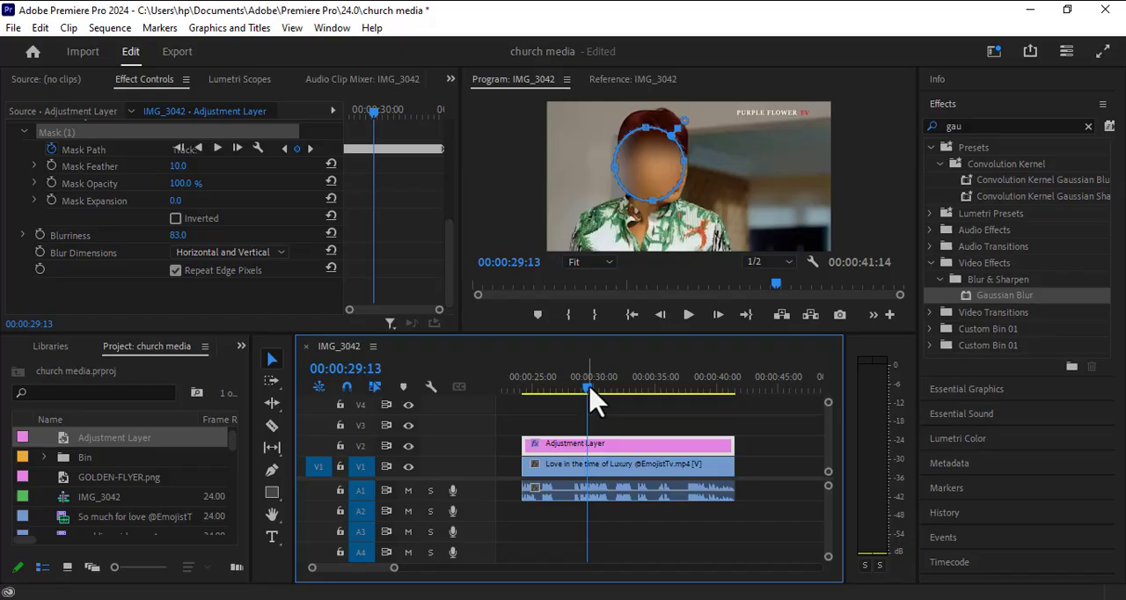
left_click_drag(590, 389, 573, 389)
left_click(613, 477)
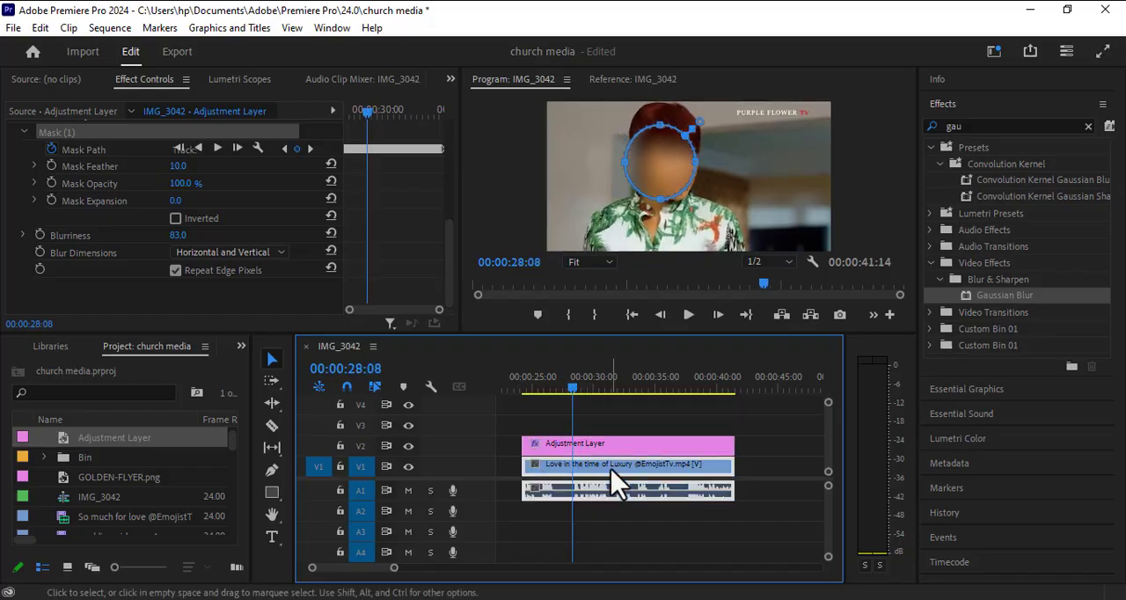
left_click(599, 452)
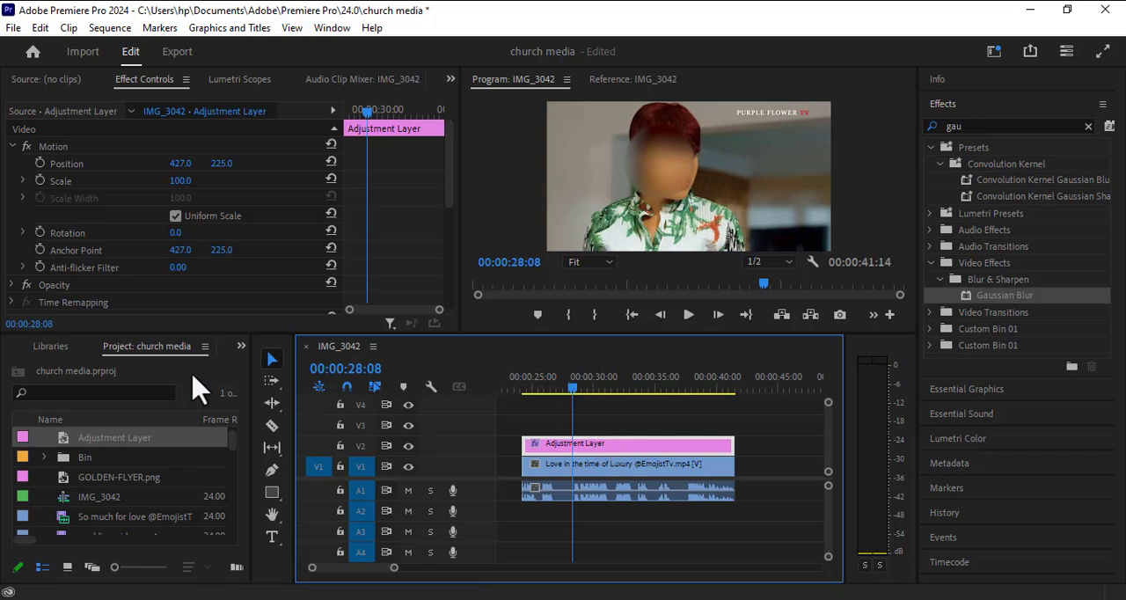
left_click_drag(107, 443, 551, 392)
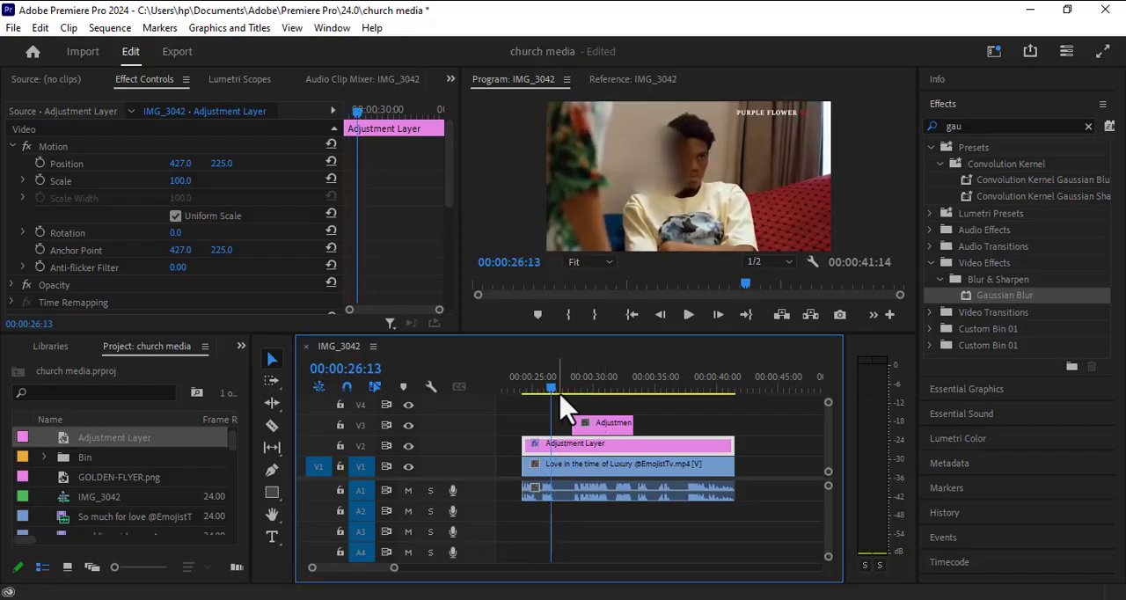
Step: Split the V2 adjustment layer at 00:00:25:08, where the woman's first shot ends
mouse_move(550, 392)
left_mouse_down()
mouse_move(519, 392)
mouse_move(535, 393)
left_mouse_up()
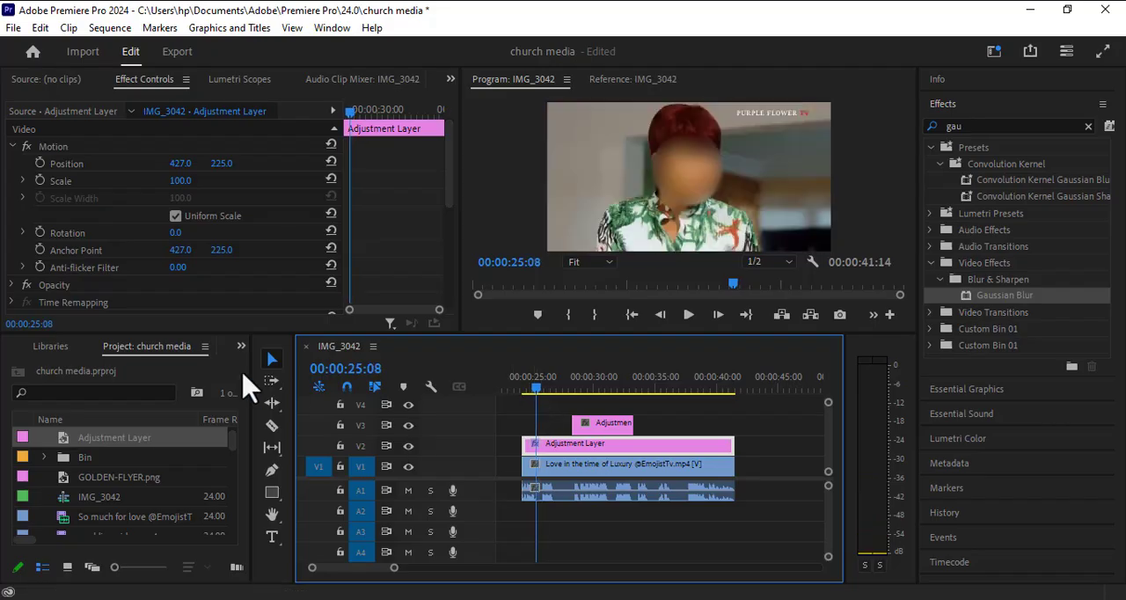
left_click(272, 426)
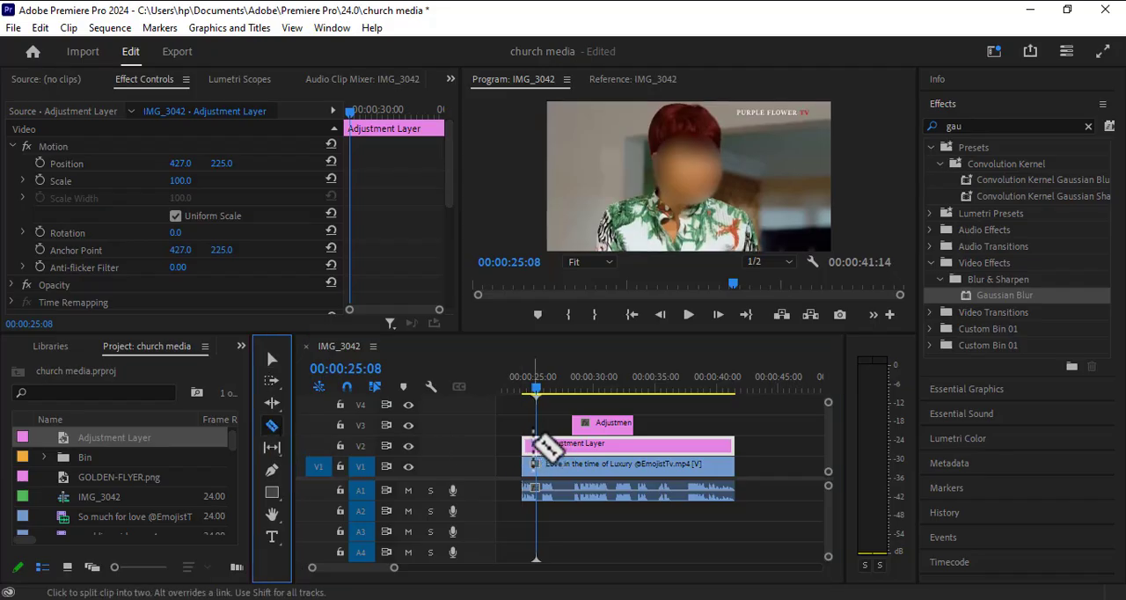
left_click(536, 443)
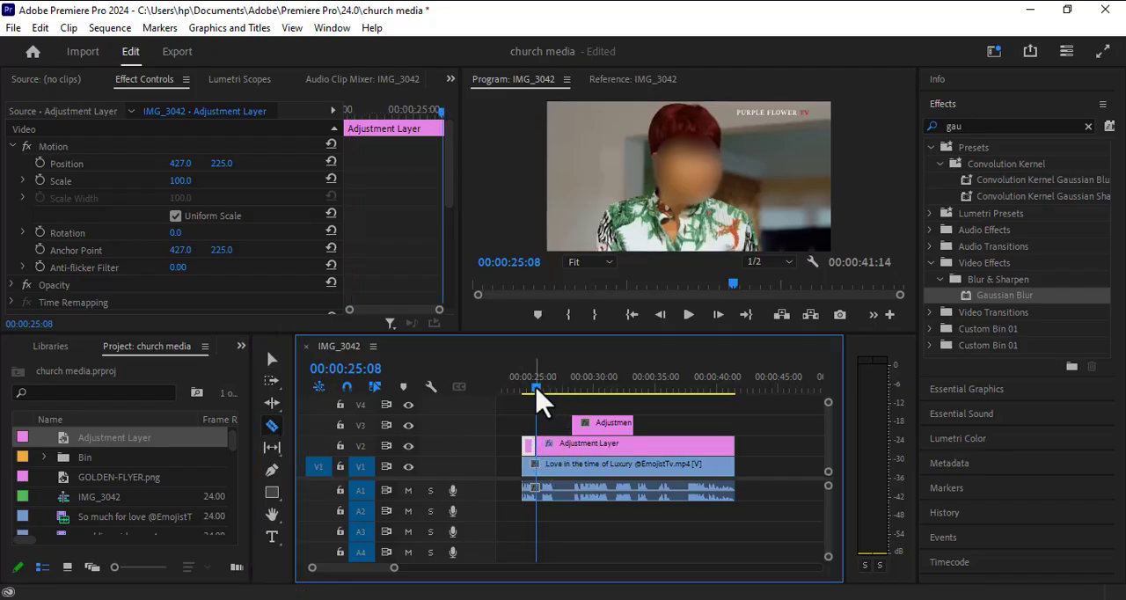
Step: Split the V2 adjustment layer again at 00:00:28:03 and delete the segment between the two cuts
left_click_drag(537, 388, 570, 395)
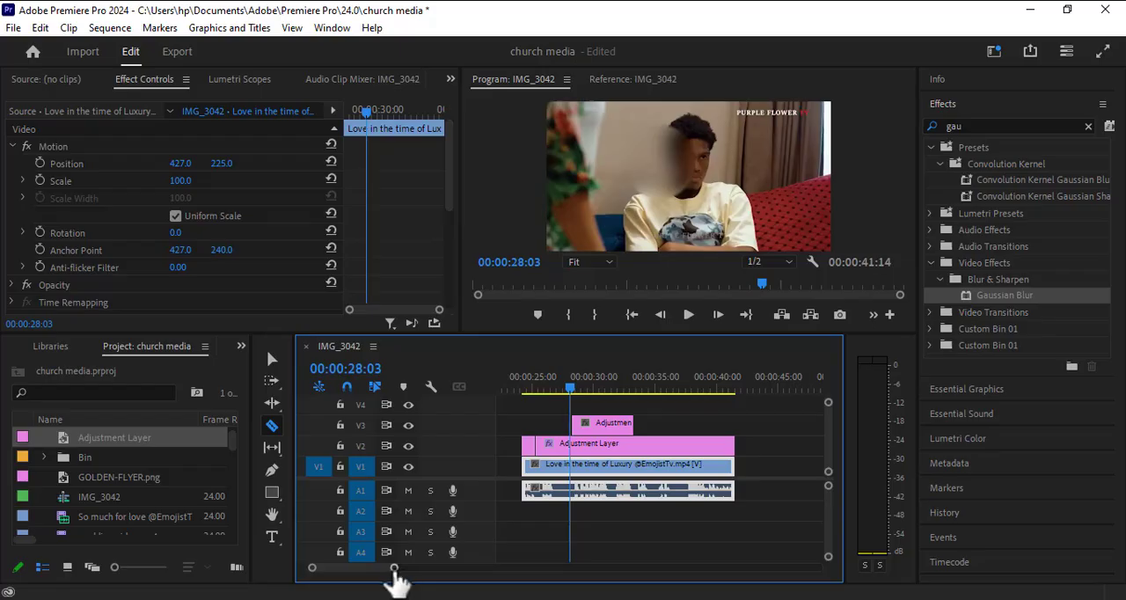
left_click_drag(394, 568, 342, 570)
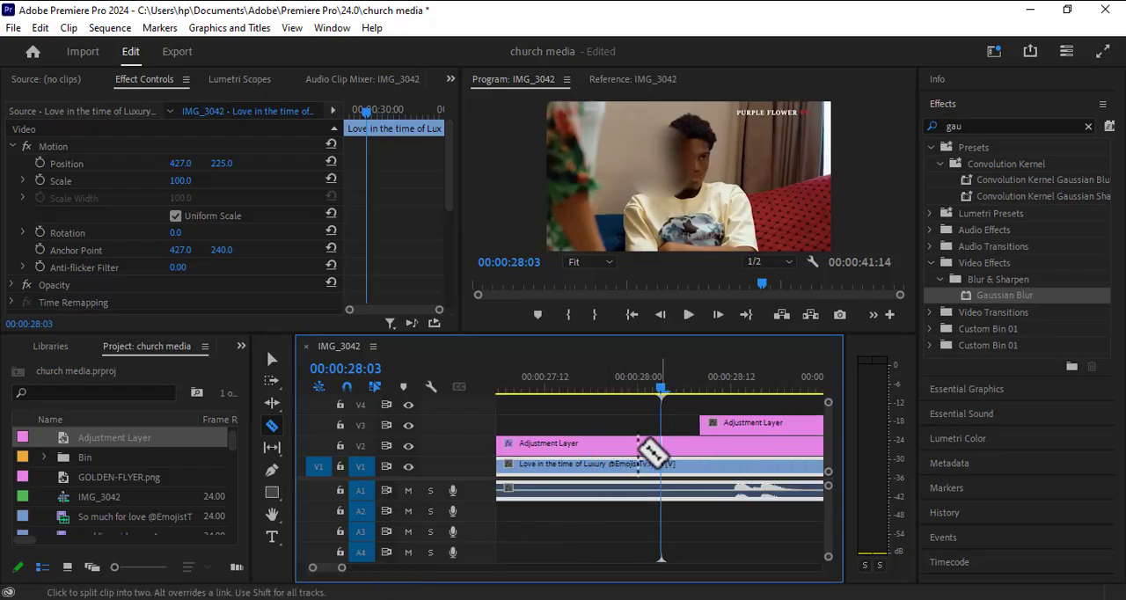
left_click(661, 445)
right_click(635, 444)
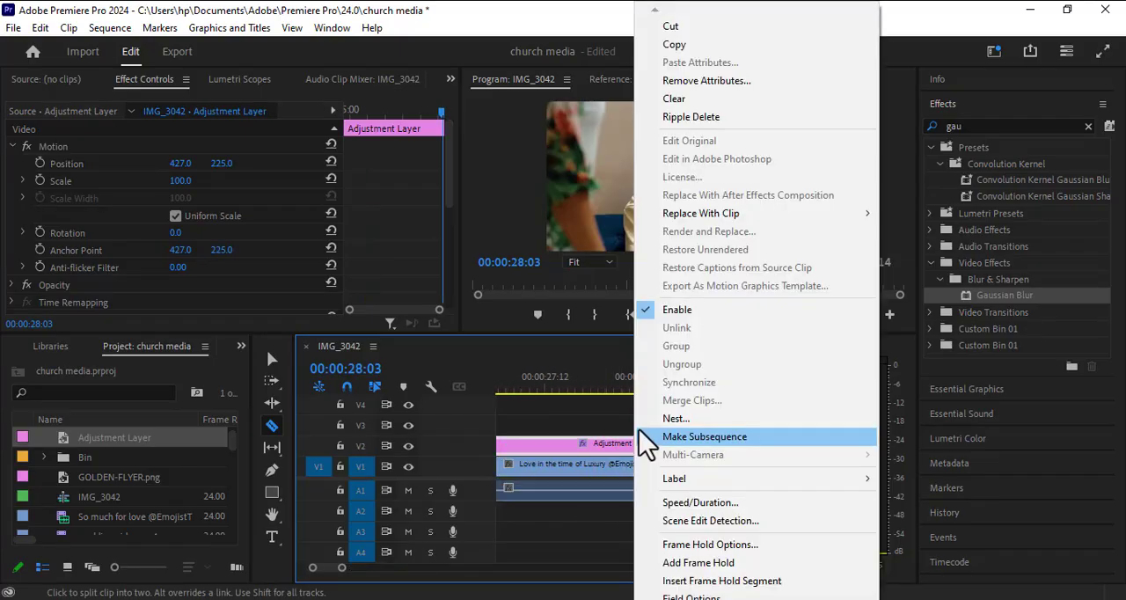
left_click(686, 100)
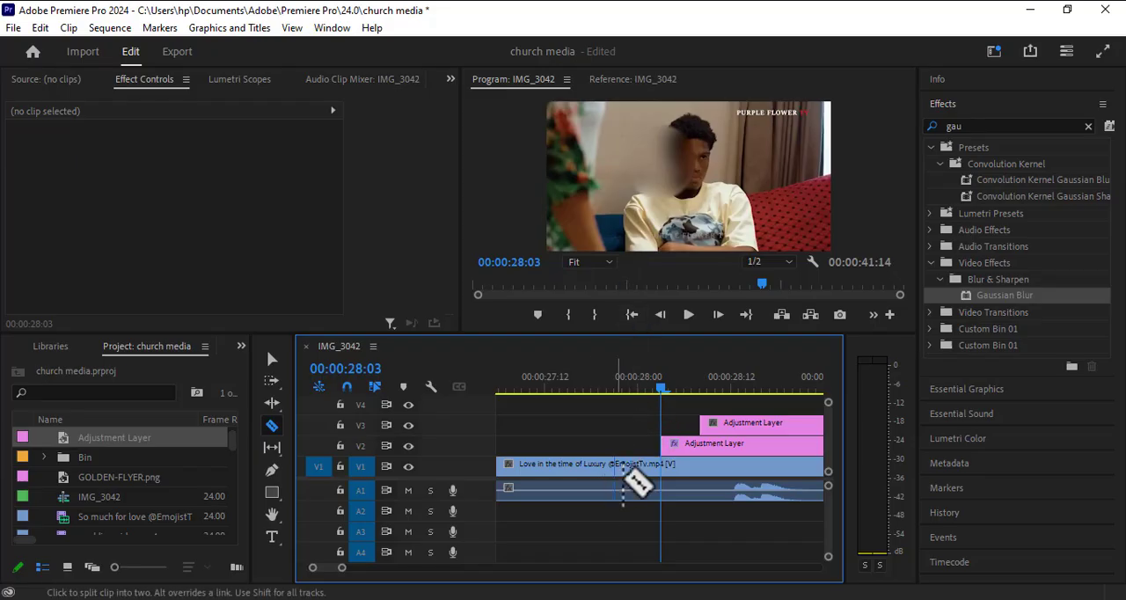
Step: Trim one frame off the start of the remaining V2 adjustment layer so the blur leaves the man's shot
key("space")
key("space")
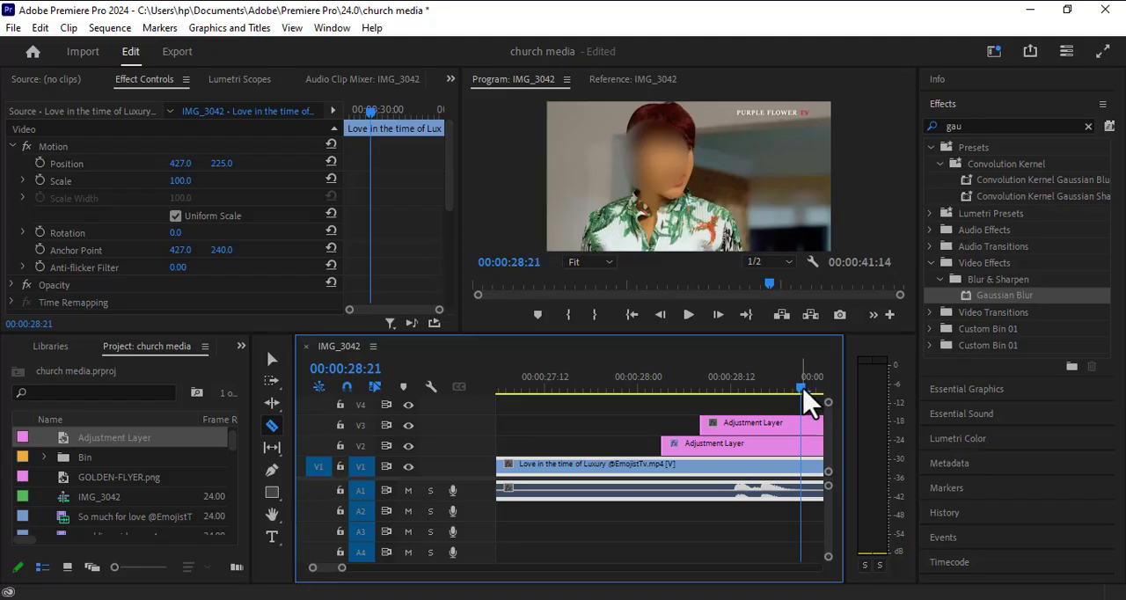
left_click_drag(803, 393, 669, 428)
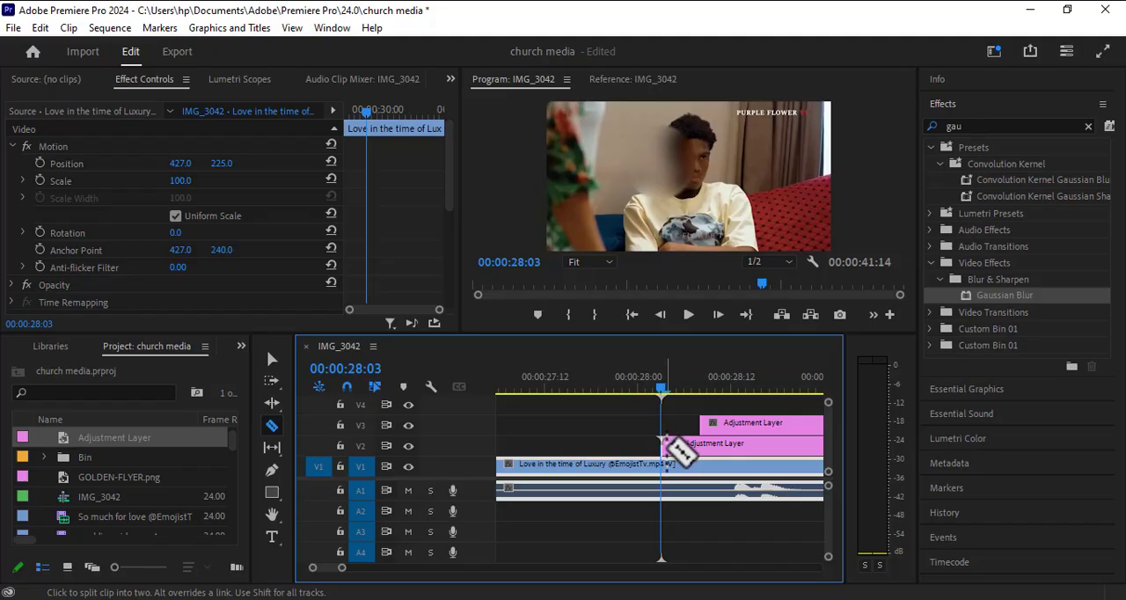
left_click(272, 359)
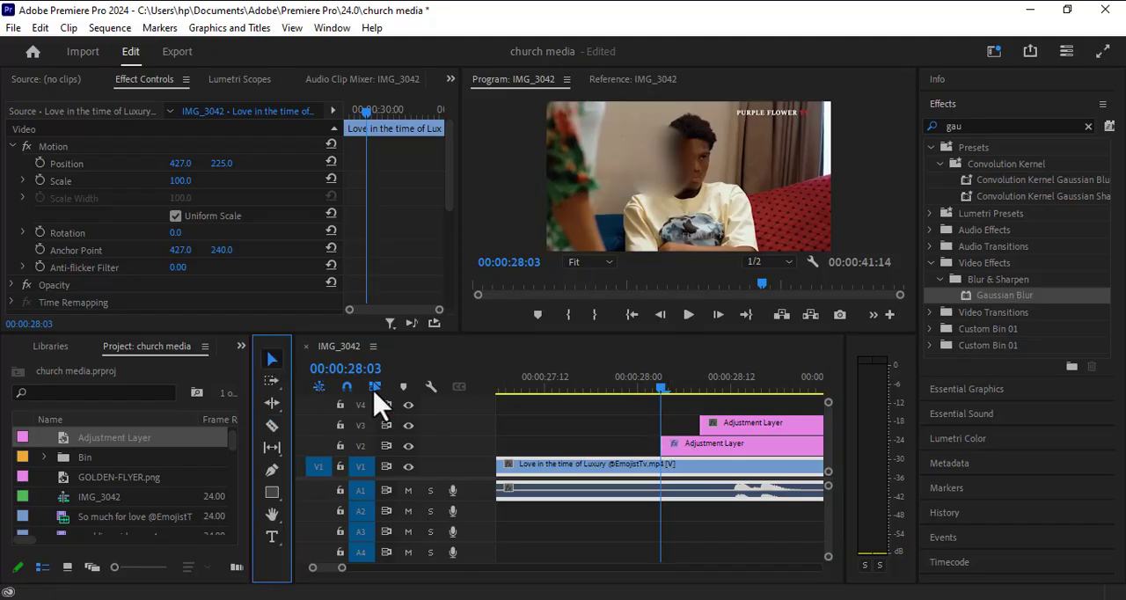
left_click(671, 444)
left_click_drag(671, 444, 673, 445)
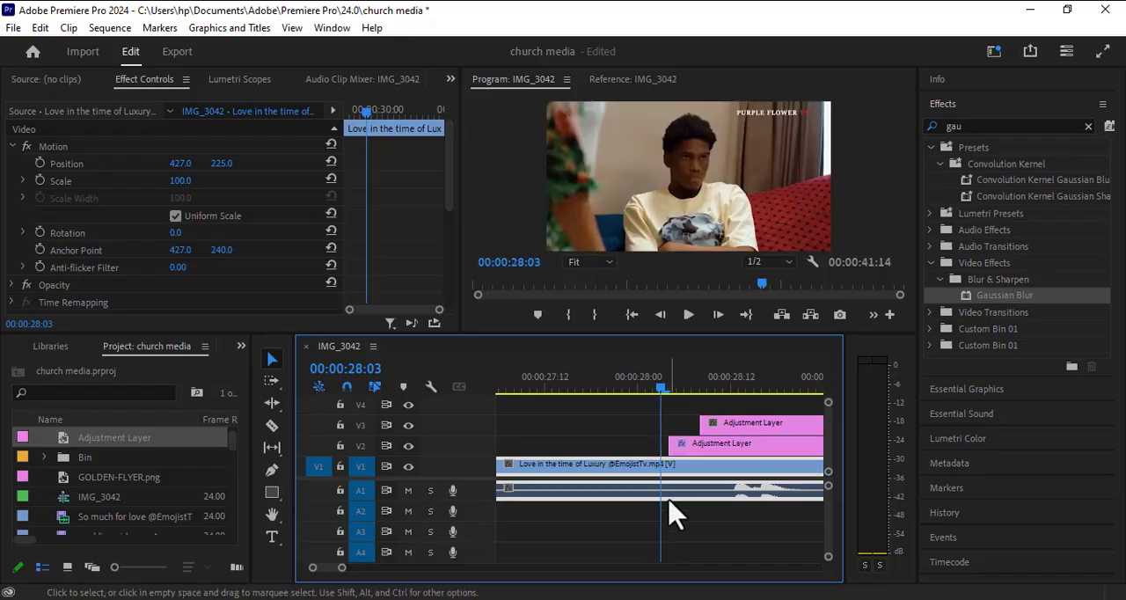
Step: Play the clip from its start past 00:00:28:00 to check that the blur covers only the woman's shots
key("space")
key("space")
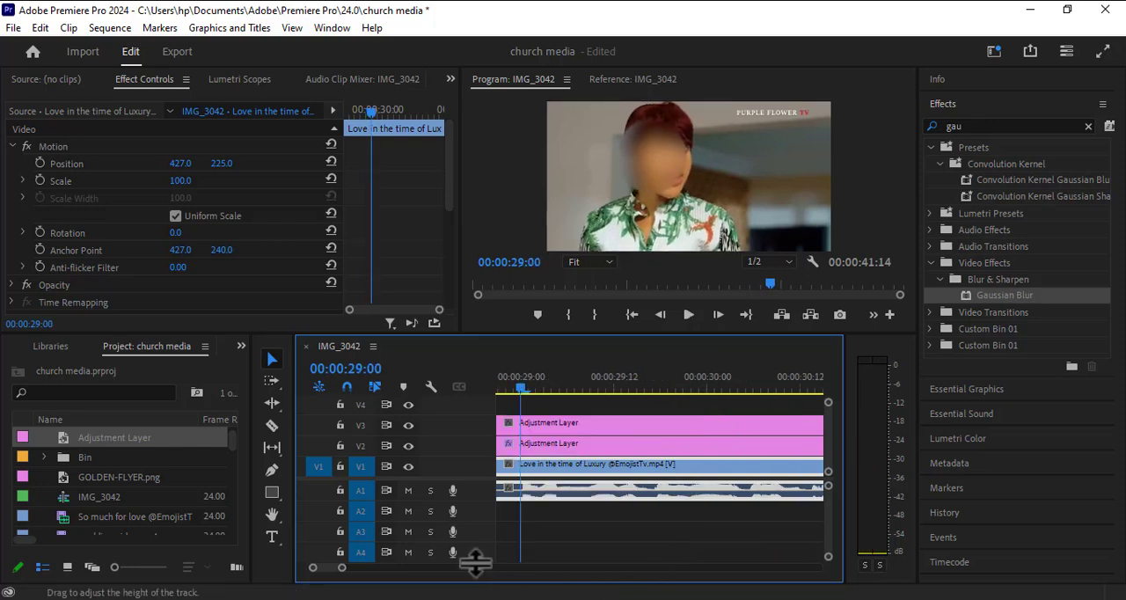
left_click_drag(347, 568, 466, 570)
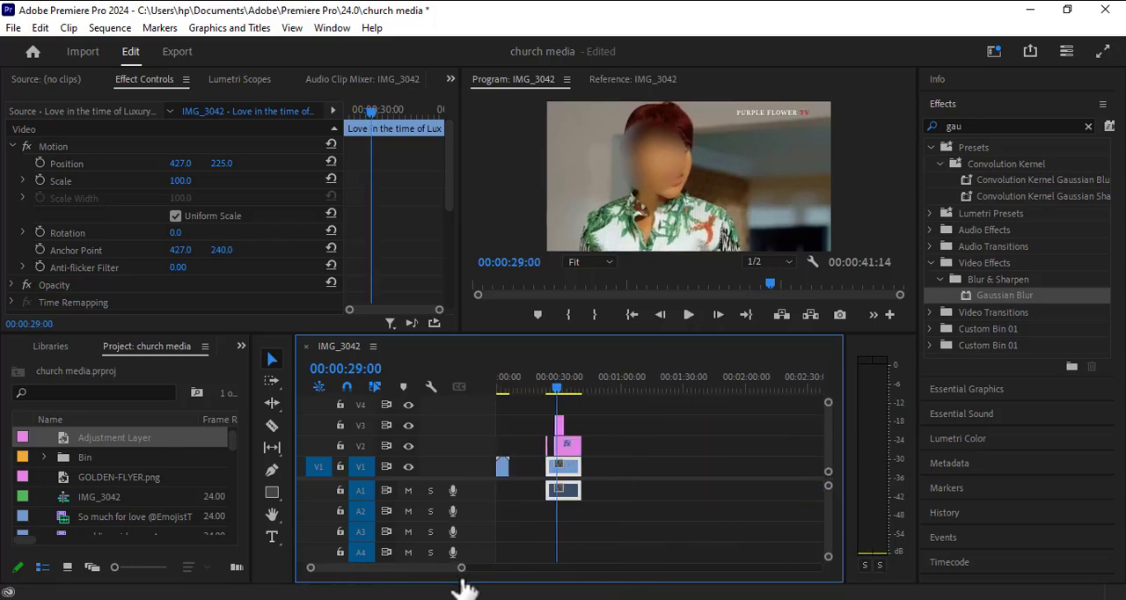
left_click(540, 389)
left_click(538, 393)
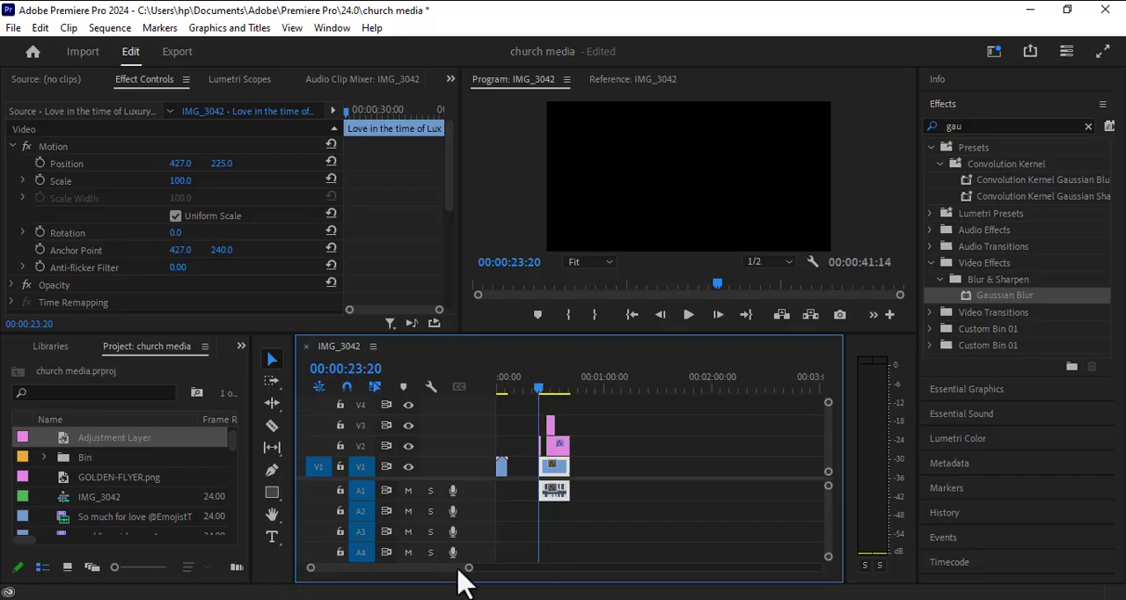
left_click_drag(471, 571, 385, 571)
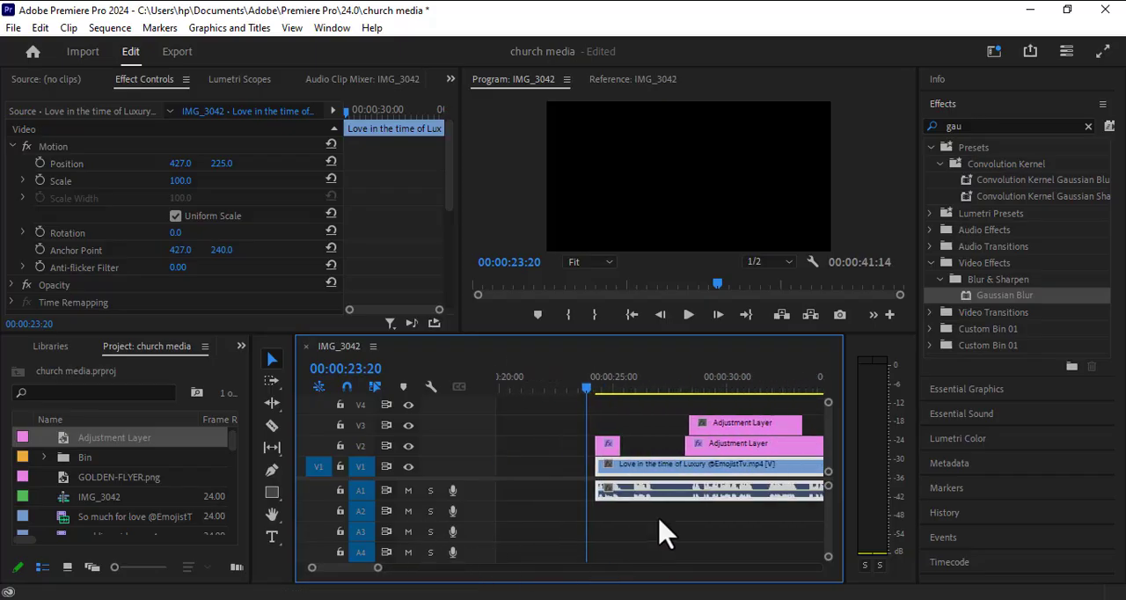
key("space")
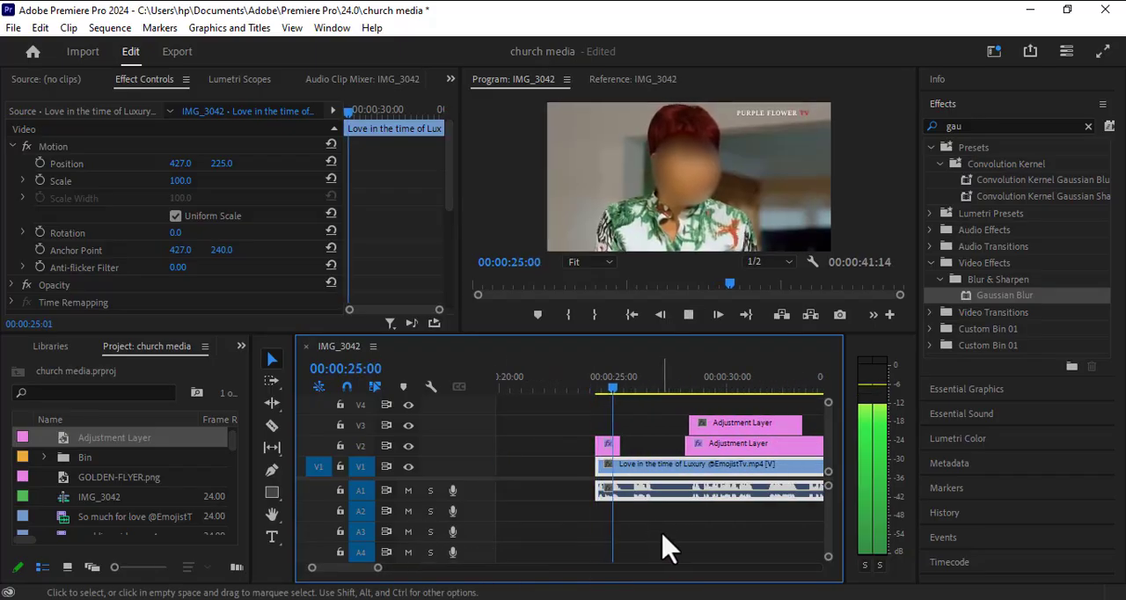
key("space")
key("space")
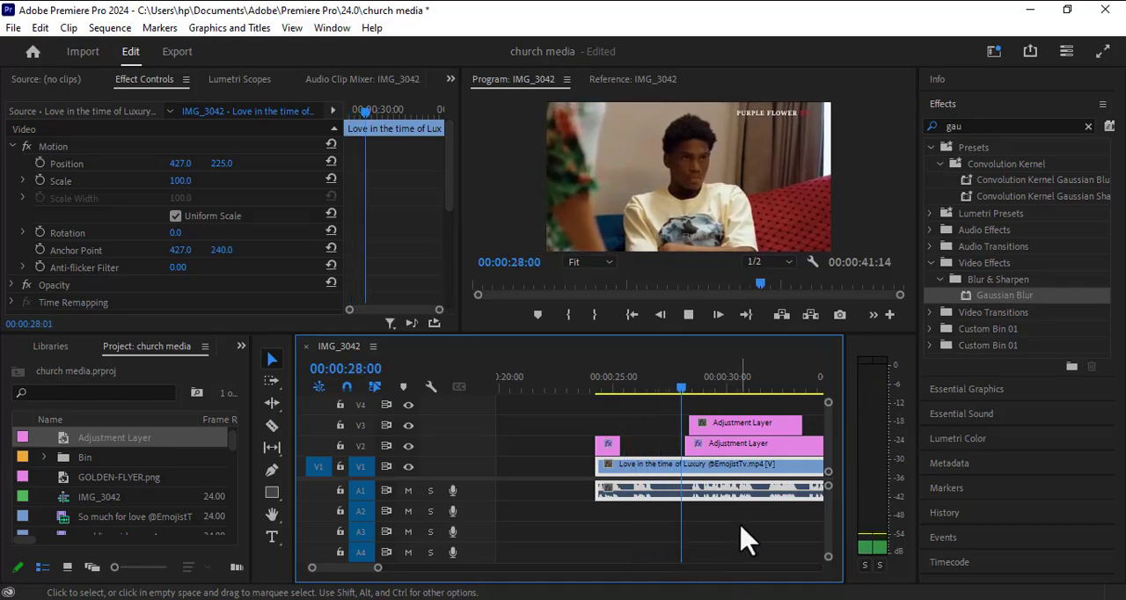
key("space")
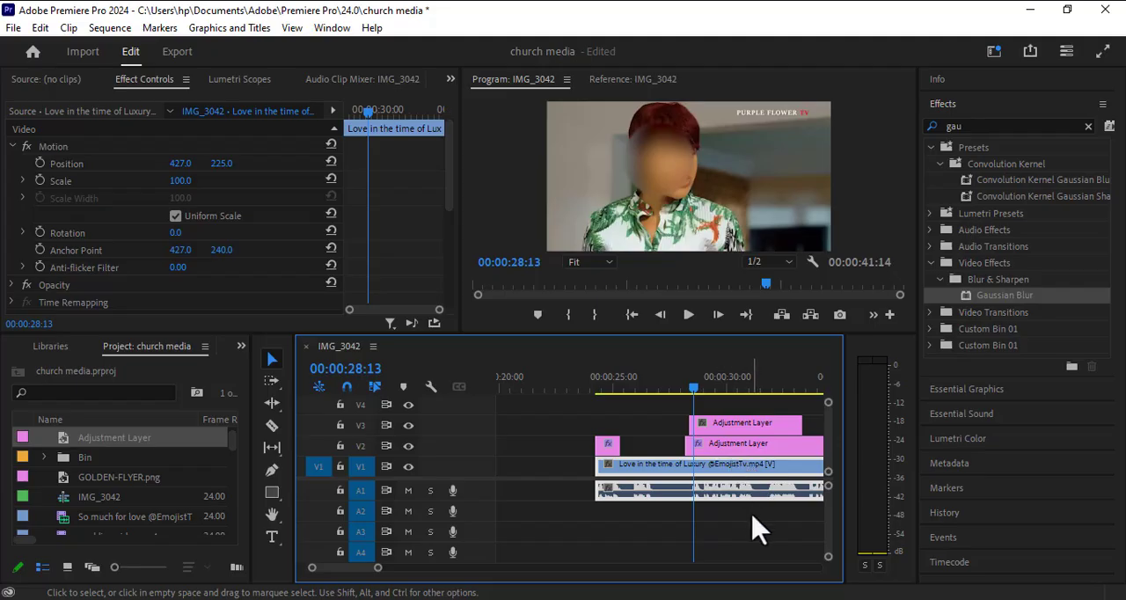
Step: Play through the woman's second shot and split the V2 adjustment layer at 00:00:34:08, where that shot ends
scroll(731, 524, "down", 4)
key("space")
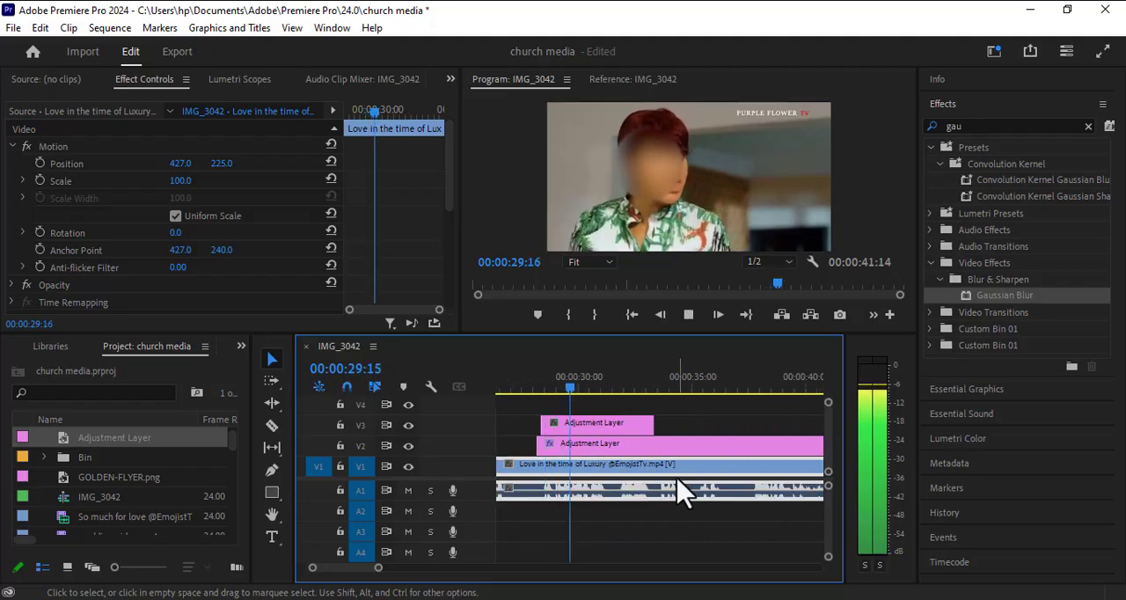
scroll(743, 533, "down", 1)
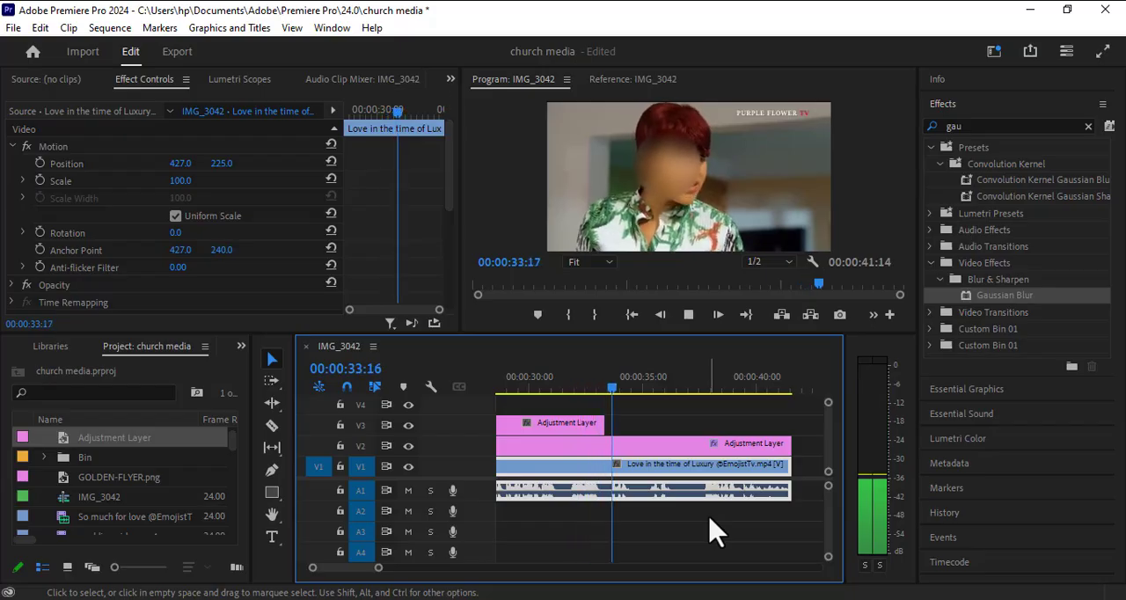
key("space")
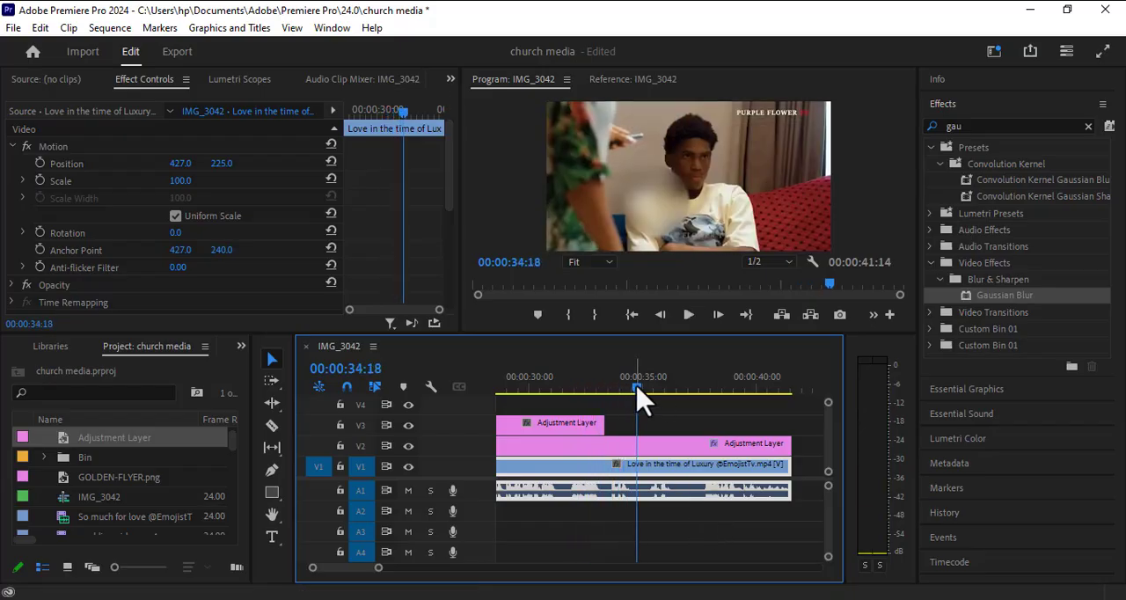
left_click_drag(637, 390, 625, 396)
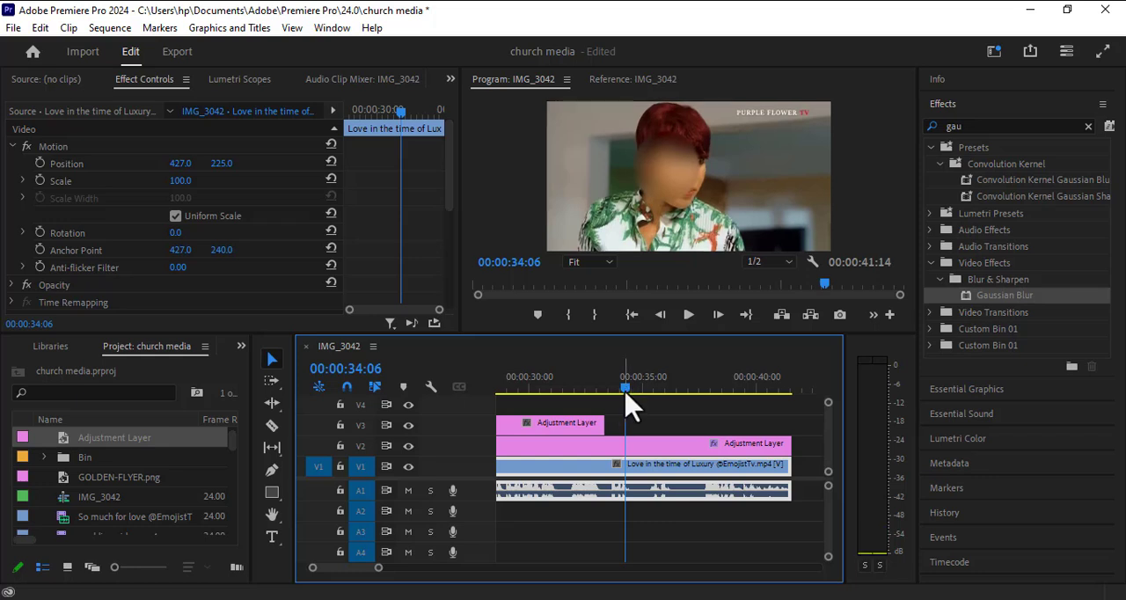
left_click_drag(625, 395, 628, 395)
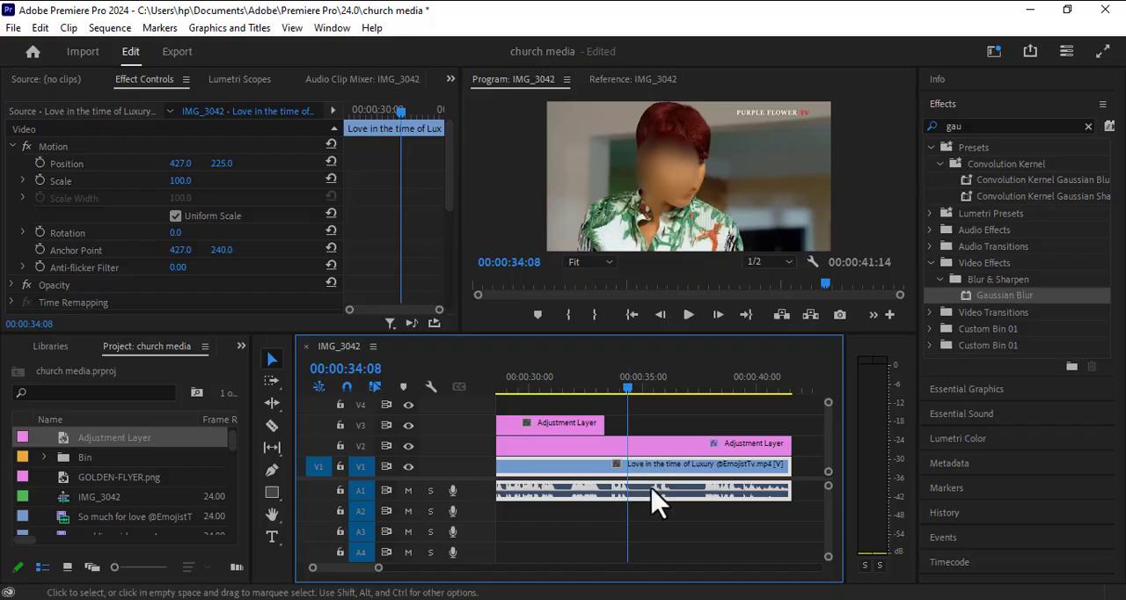
left_click(272, 425)
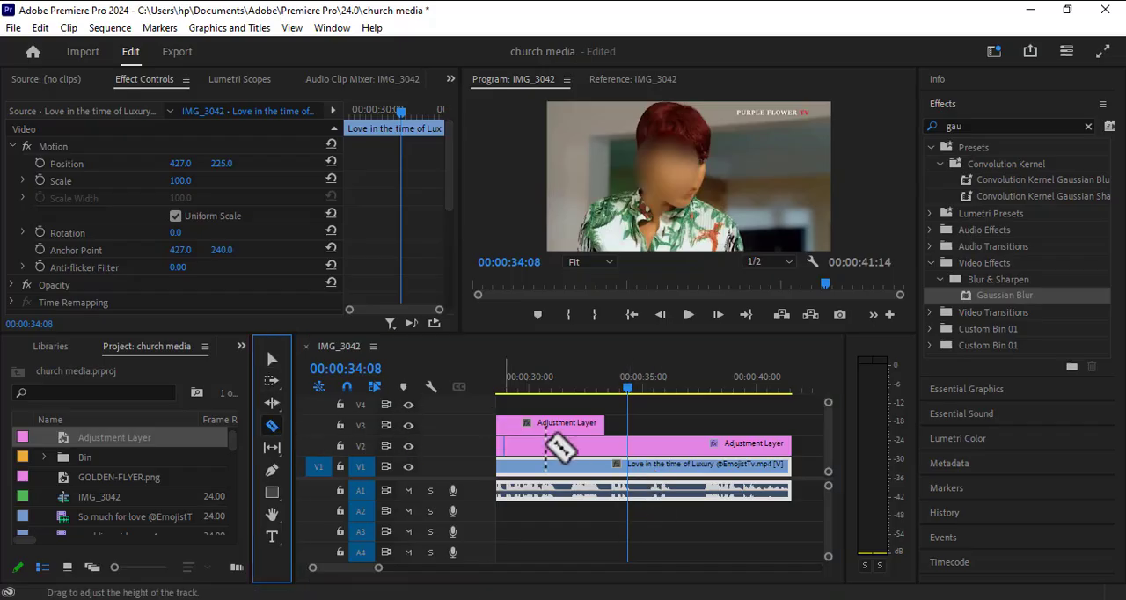
left_click(631, 445)
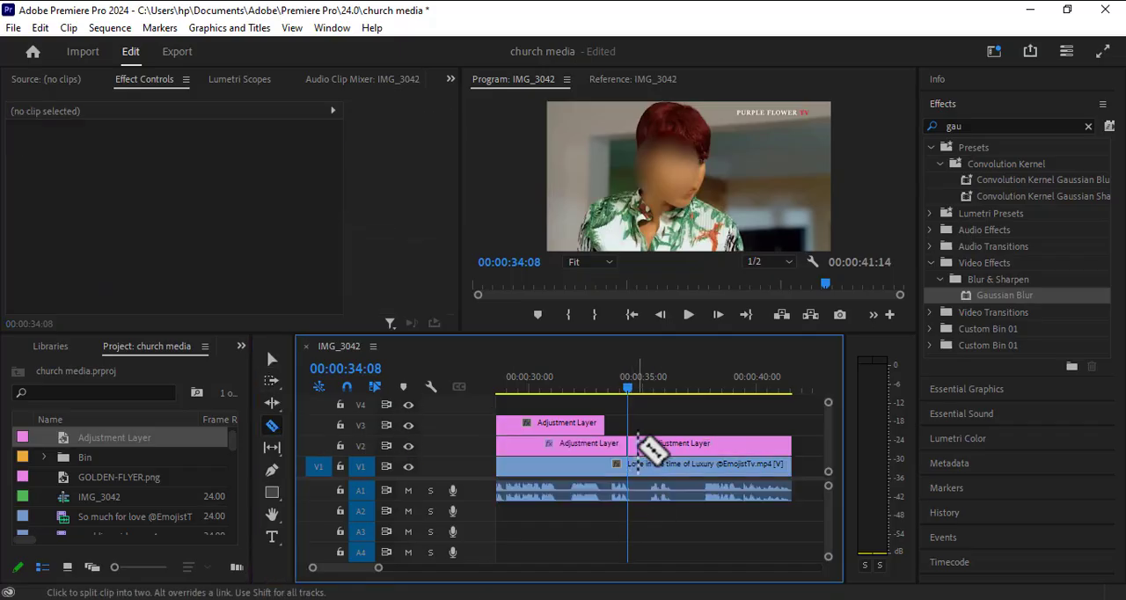
Step: Check the blur beyond the new cut and delete the V2 adjustment layer segment after 00:00:34:08
key("space")
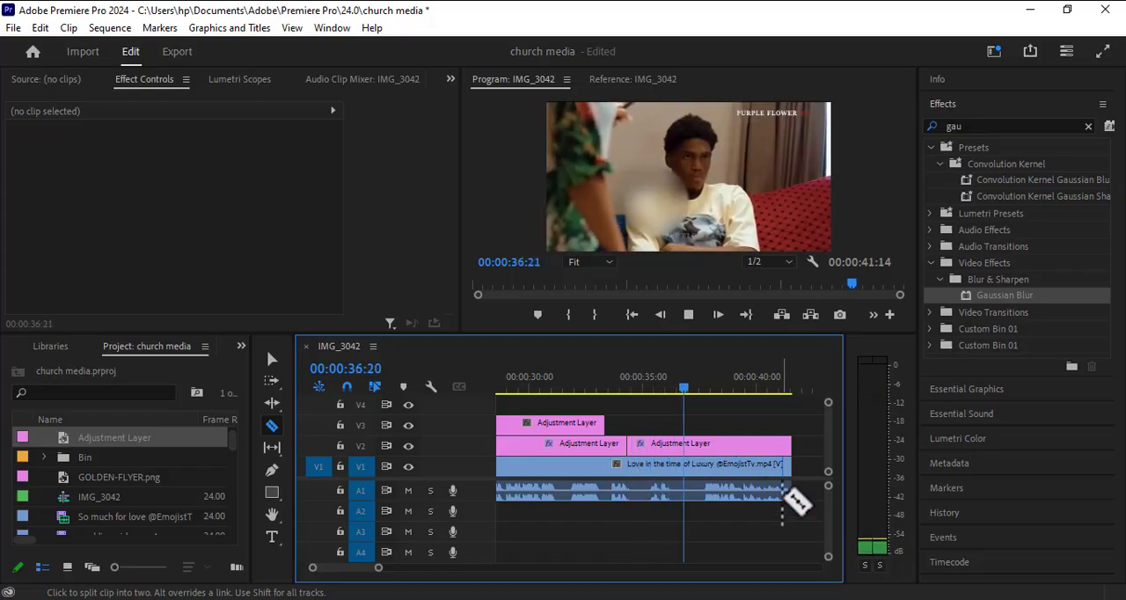
key("space")
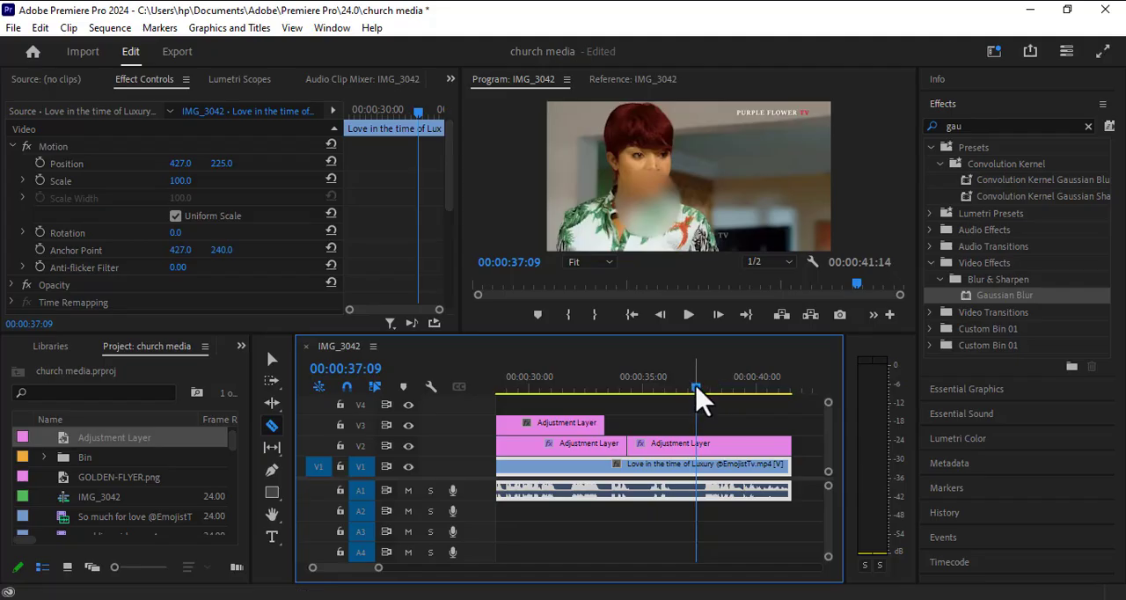
left_click(271, 357)
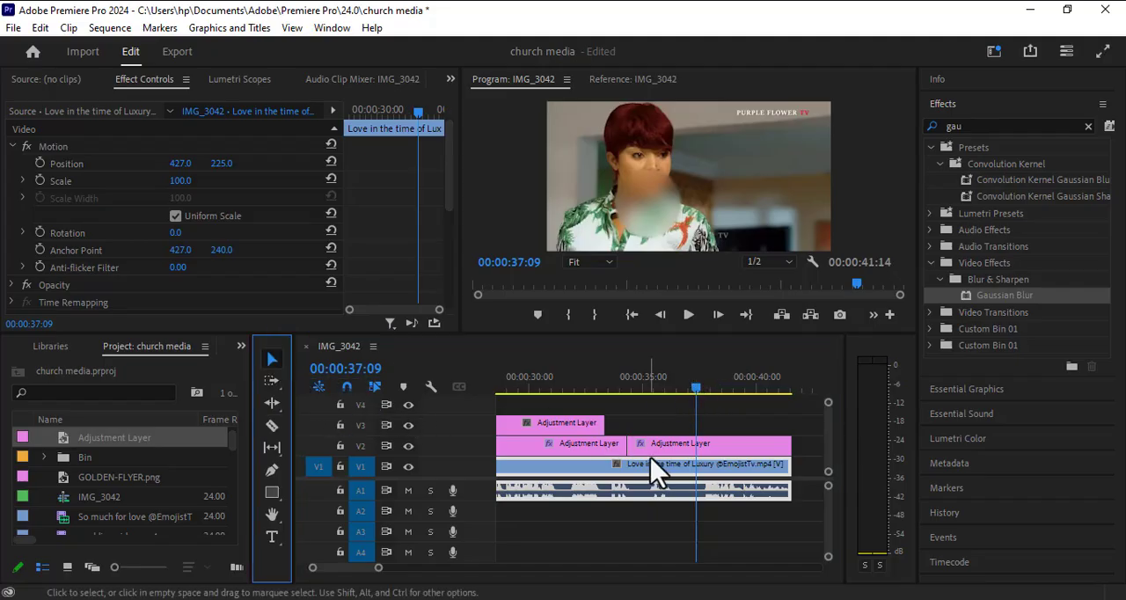
left_click(654, 447)
key("Delete")
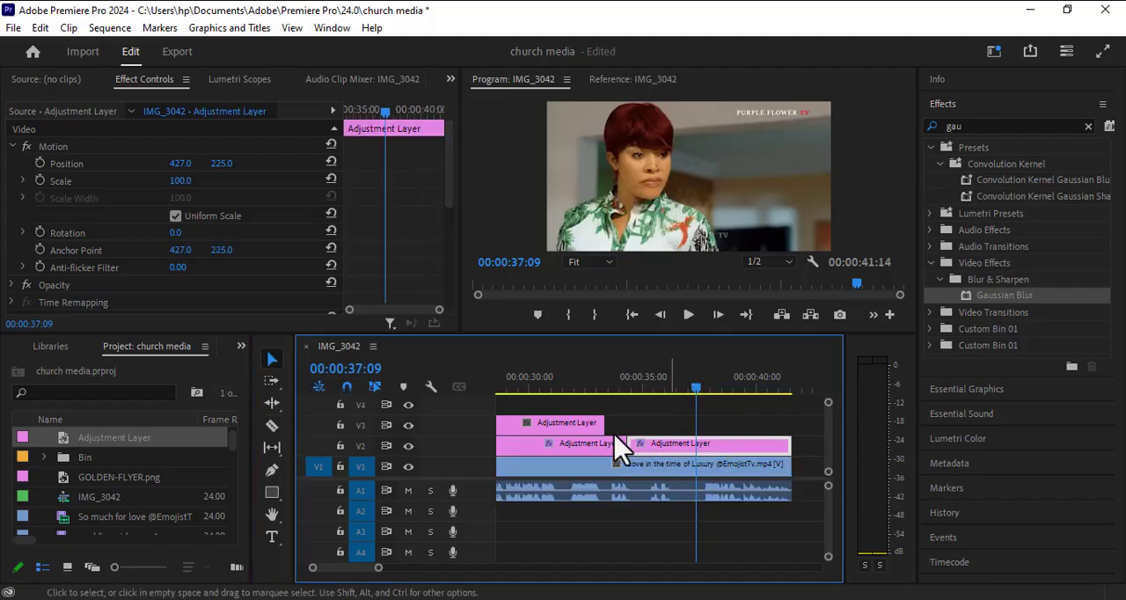
Step: Move the V3 adjustment layer onto V2 directly after the 00:00:34:08 cut and extend it to the clip's end
double_click(563, 425)
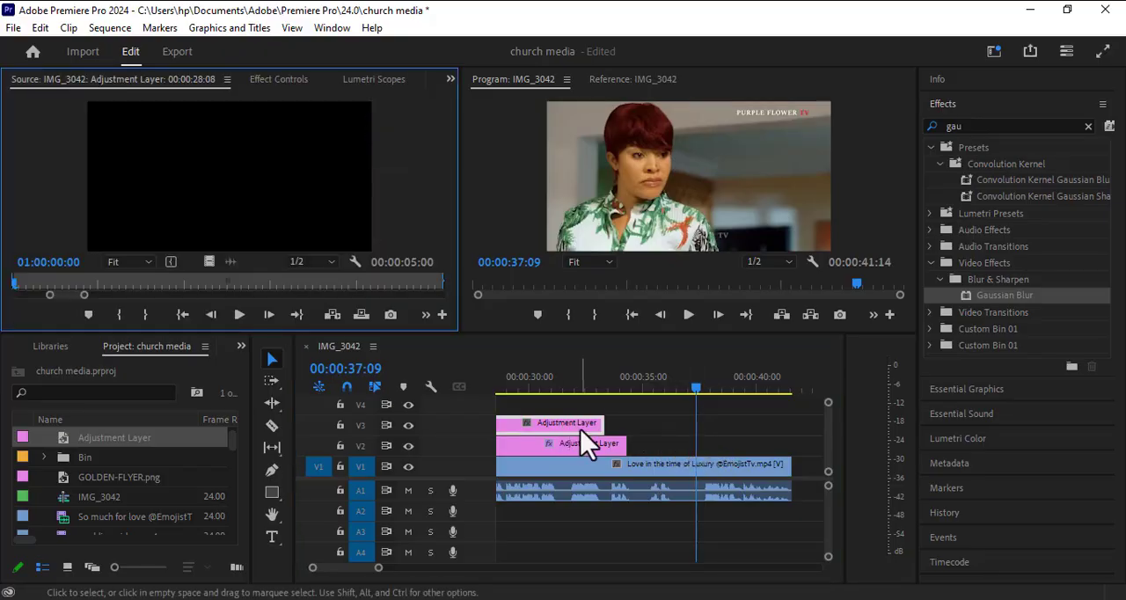
left_click_drag(586, 443, 790, 445)
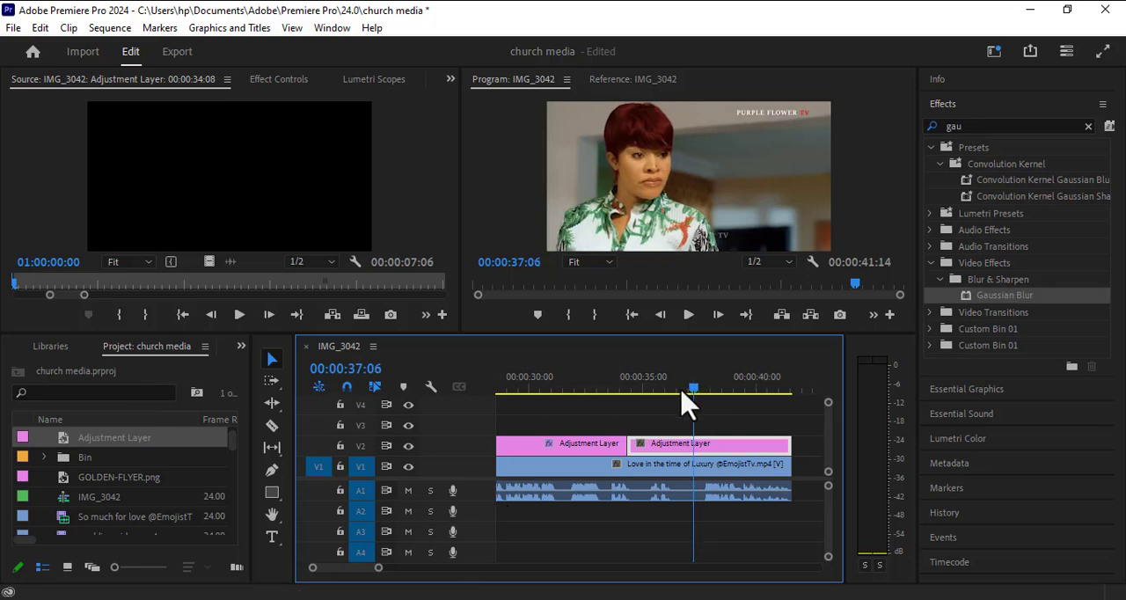
Step: Scrub the clip between about 00:00:30:00 and 00:00:38:03 to compare the blurred shots with those under the new adjustment layer
left_click_drag(678, 389, 666, 432)
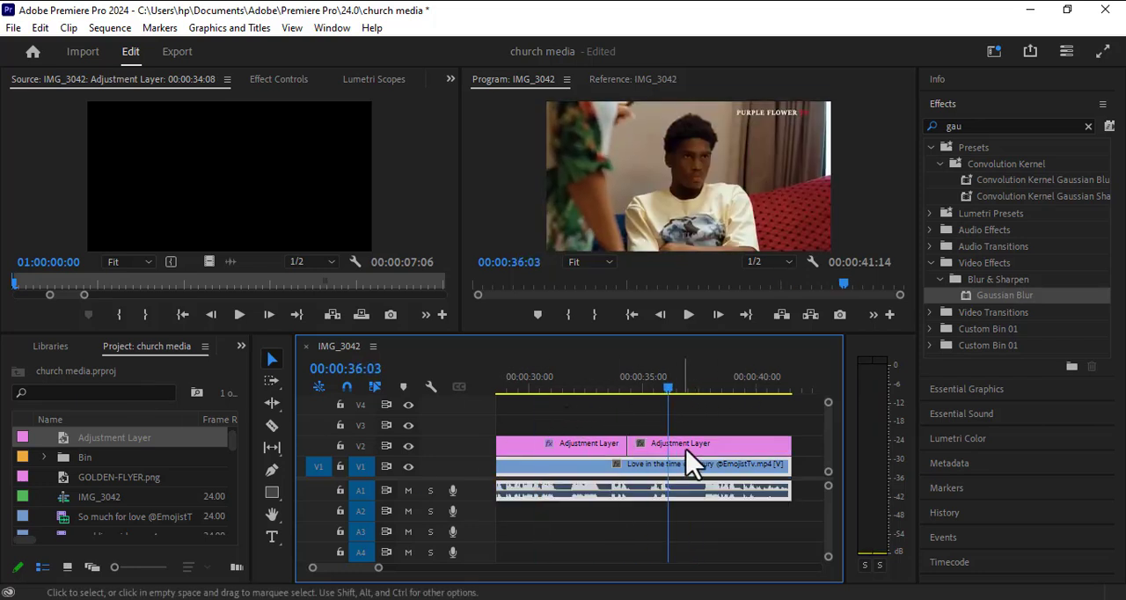
left_click_drag(666, 396, 531, 390)
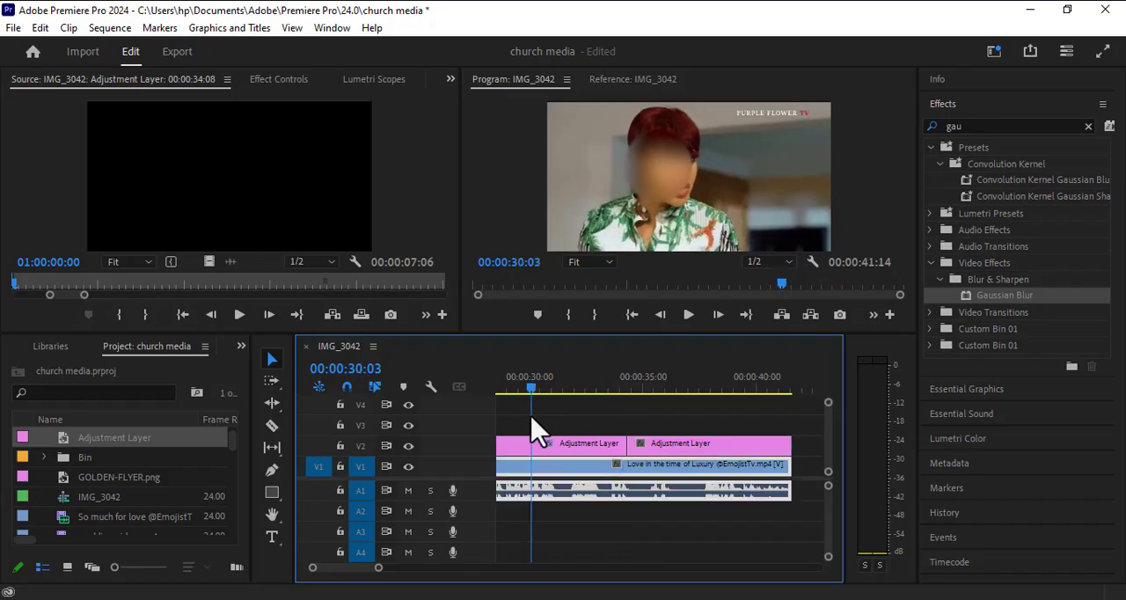
left_click_drag(379, 568, 454, 588)
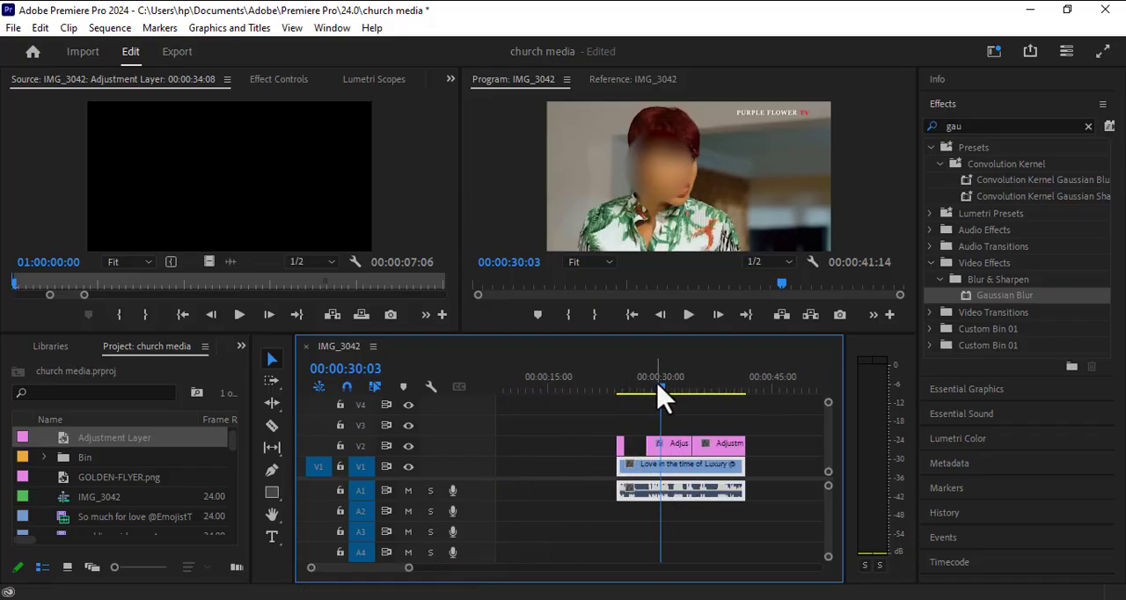
left_click_drag(658, 383, 719, 407)
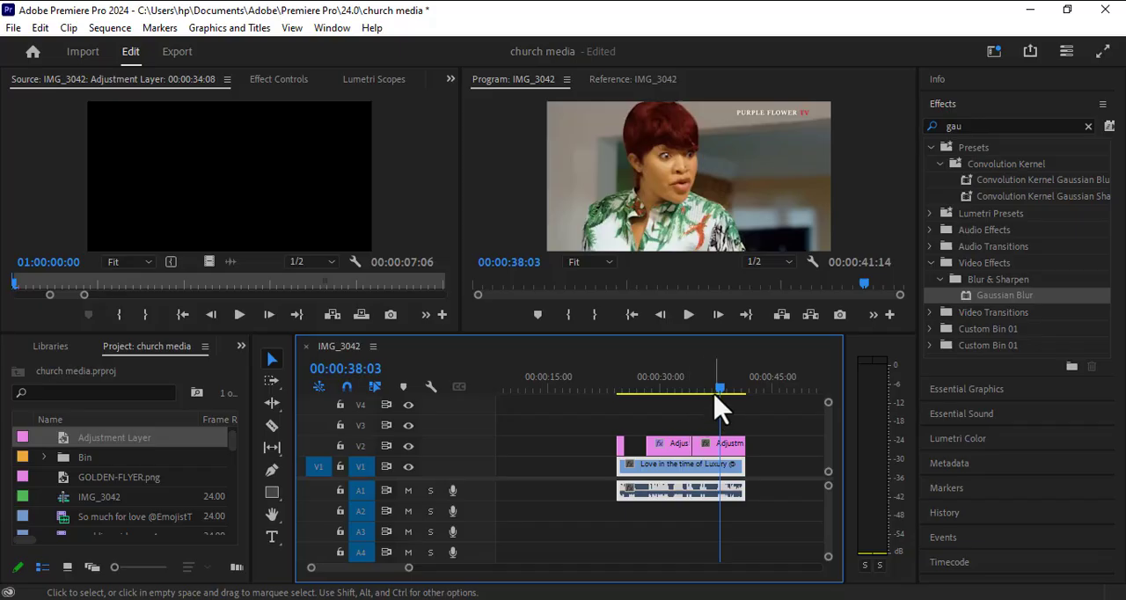
left_click_drag(718, 410, 654, 410)
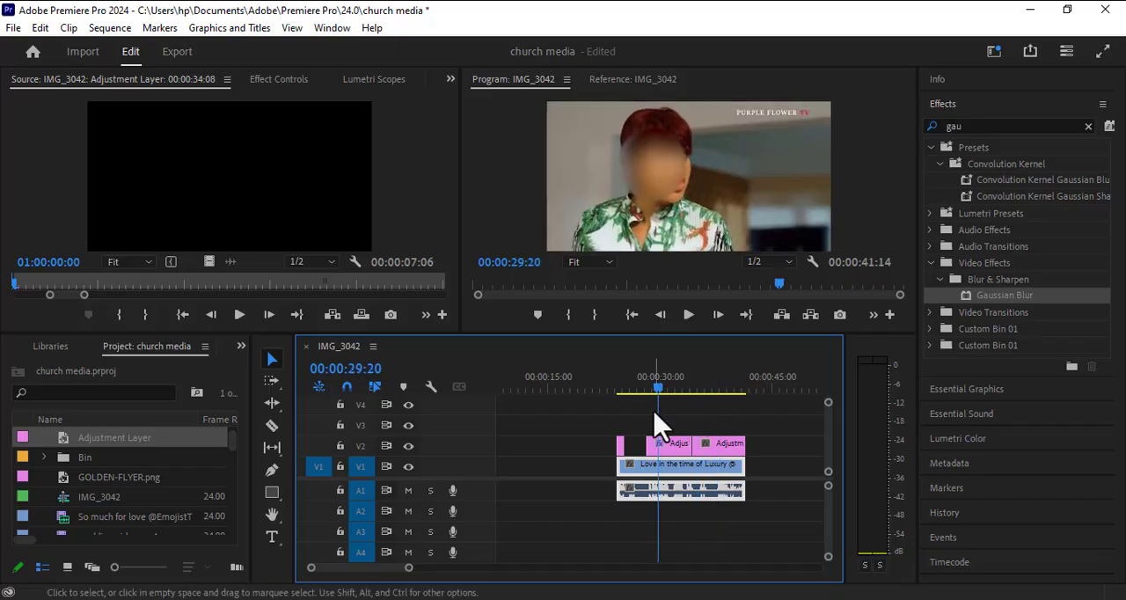